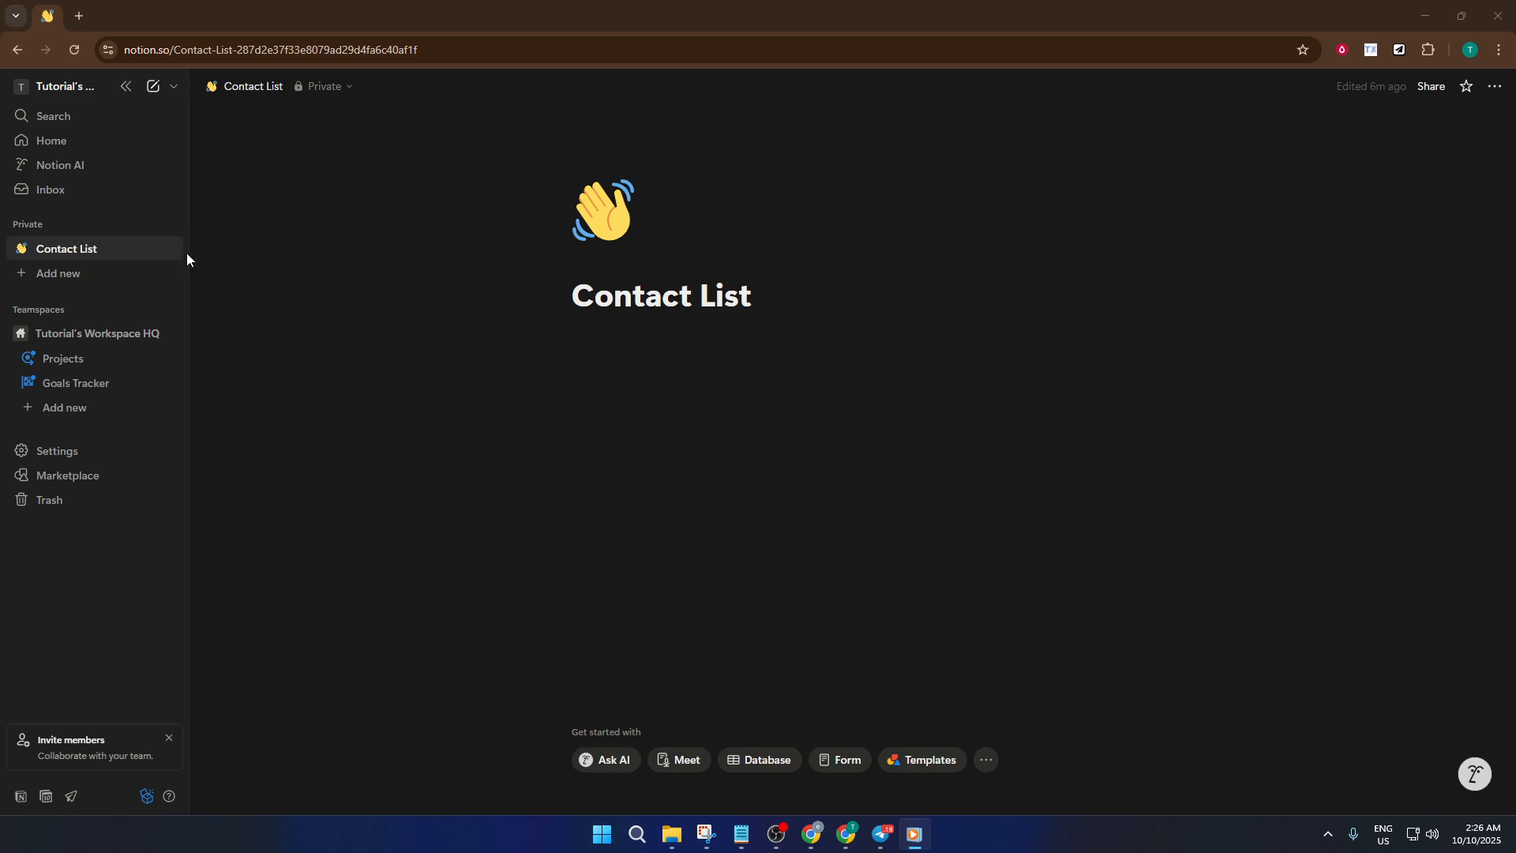
Browse the template marketplace and search it for "My contacts".
{"action": "left_click", "coordinate": [174, 86]}
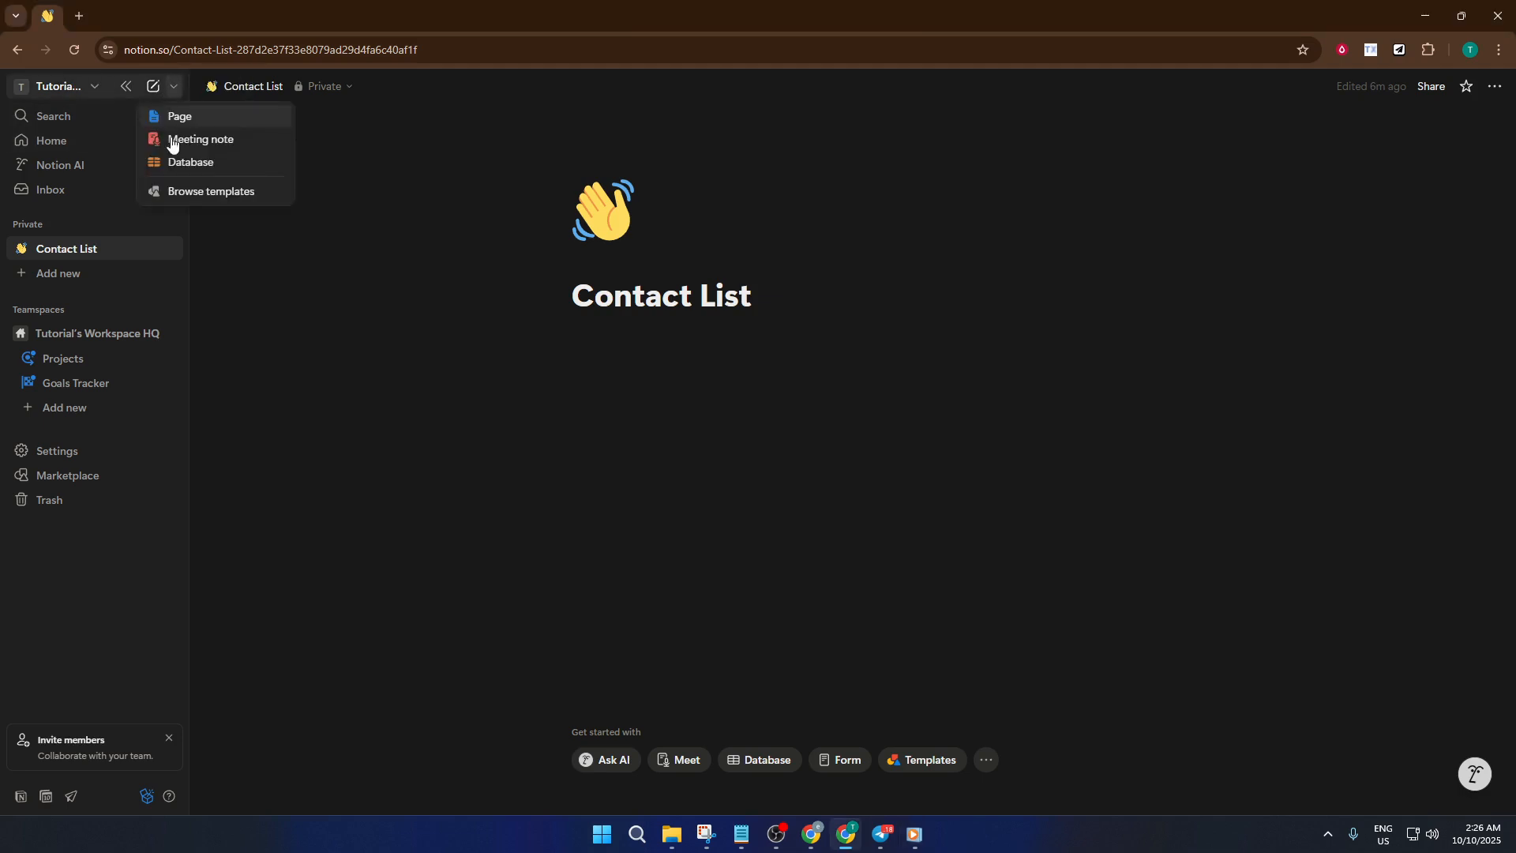
{"action": "left_click", "coordinate": [227, 196]}
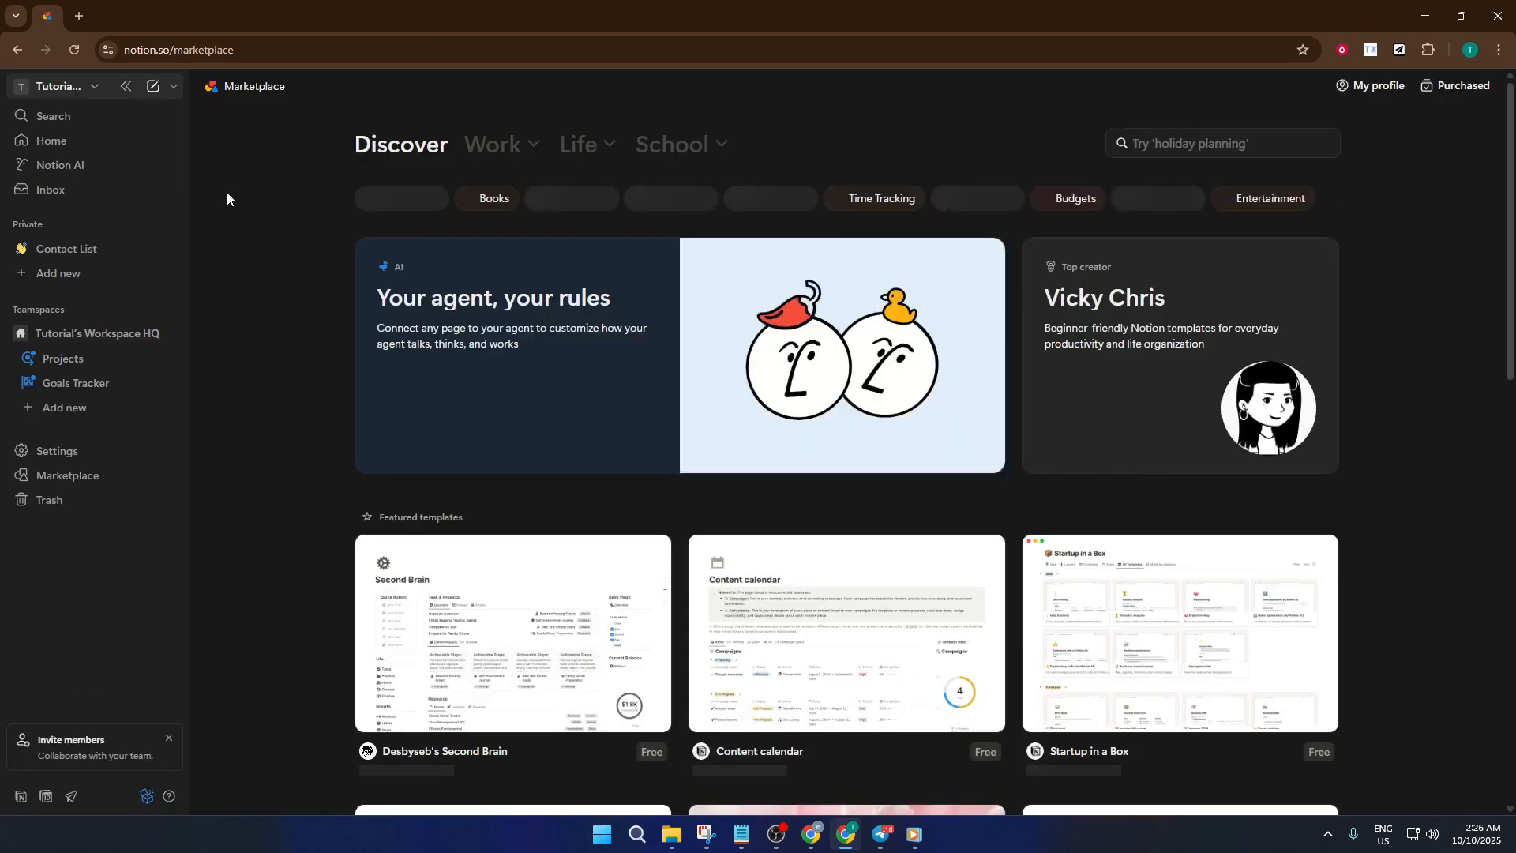
{"action": "left_click", "coordinate": [1200, 146]}
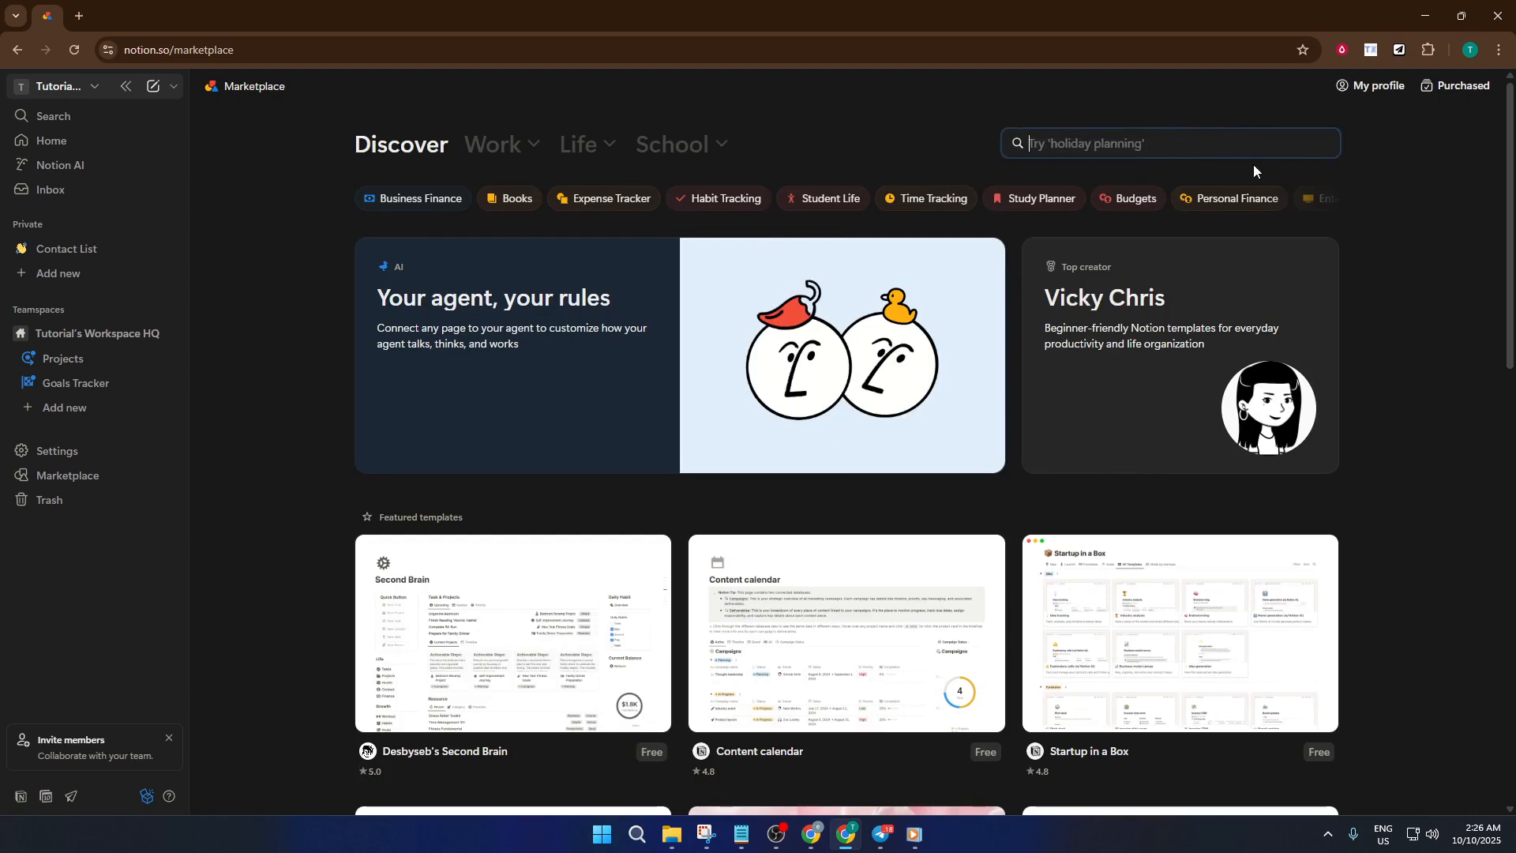
{"action": "type", "text": "My"}
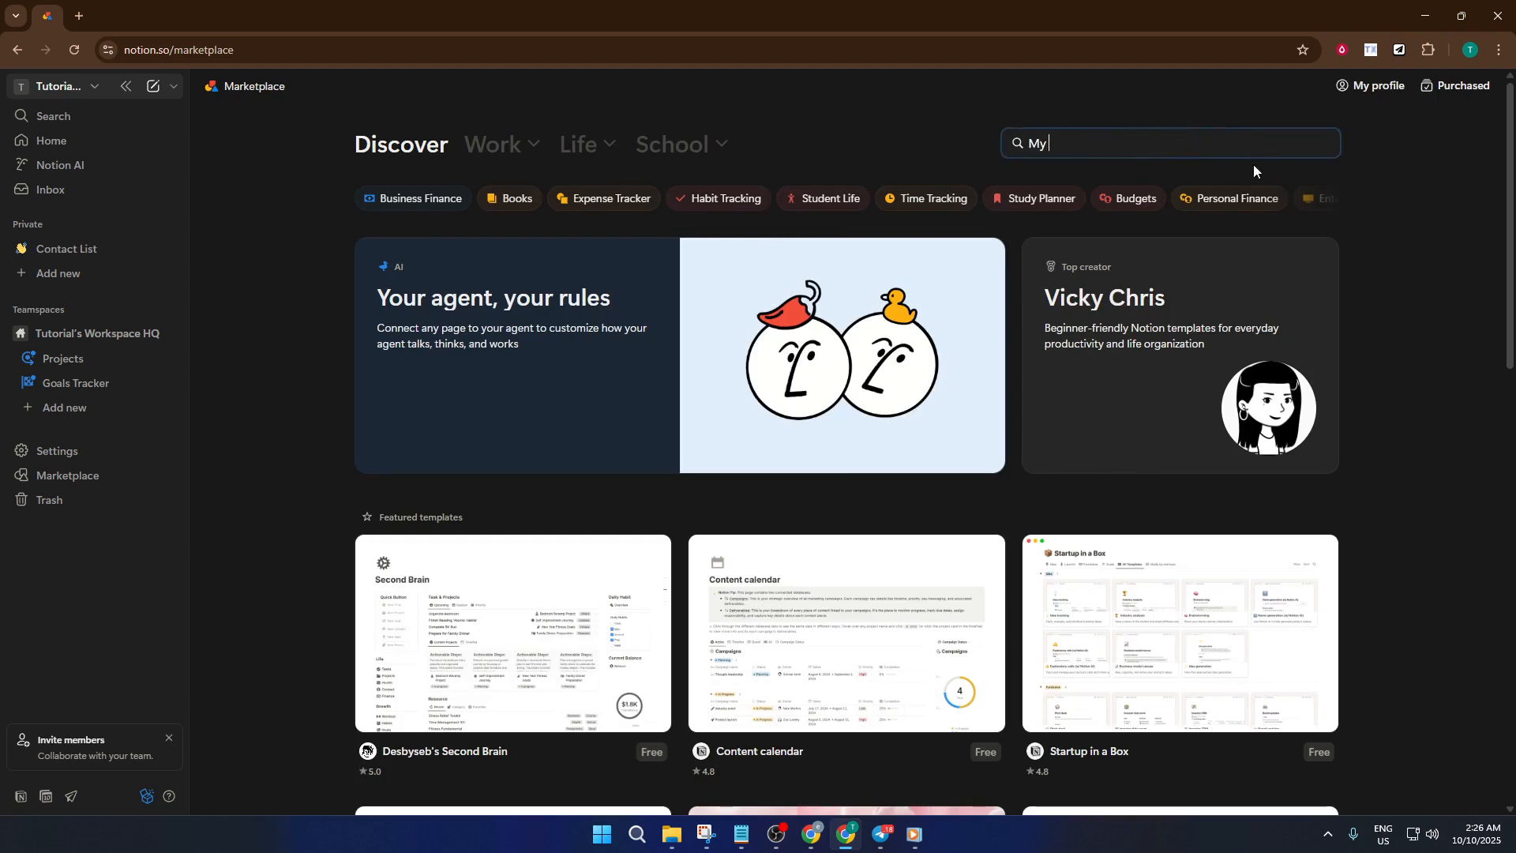
{"action": "type", "text": " contacts"}
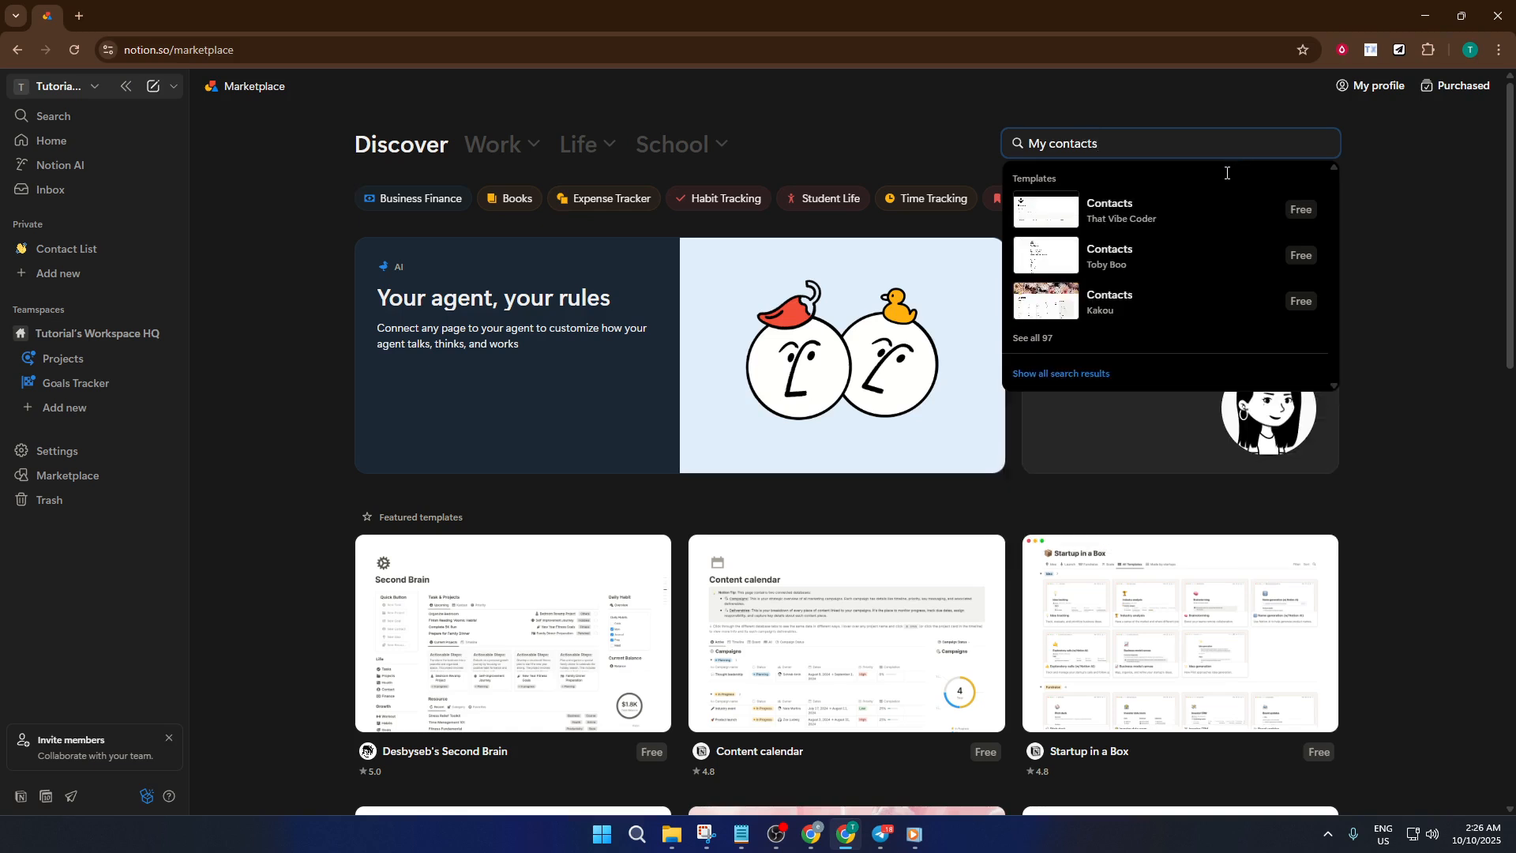
{"action": "key", "text": "Return"}
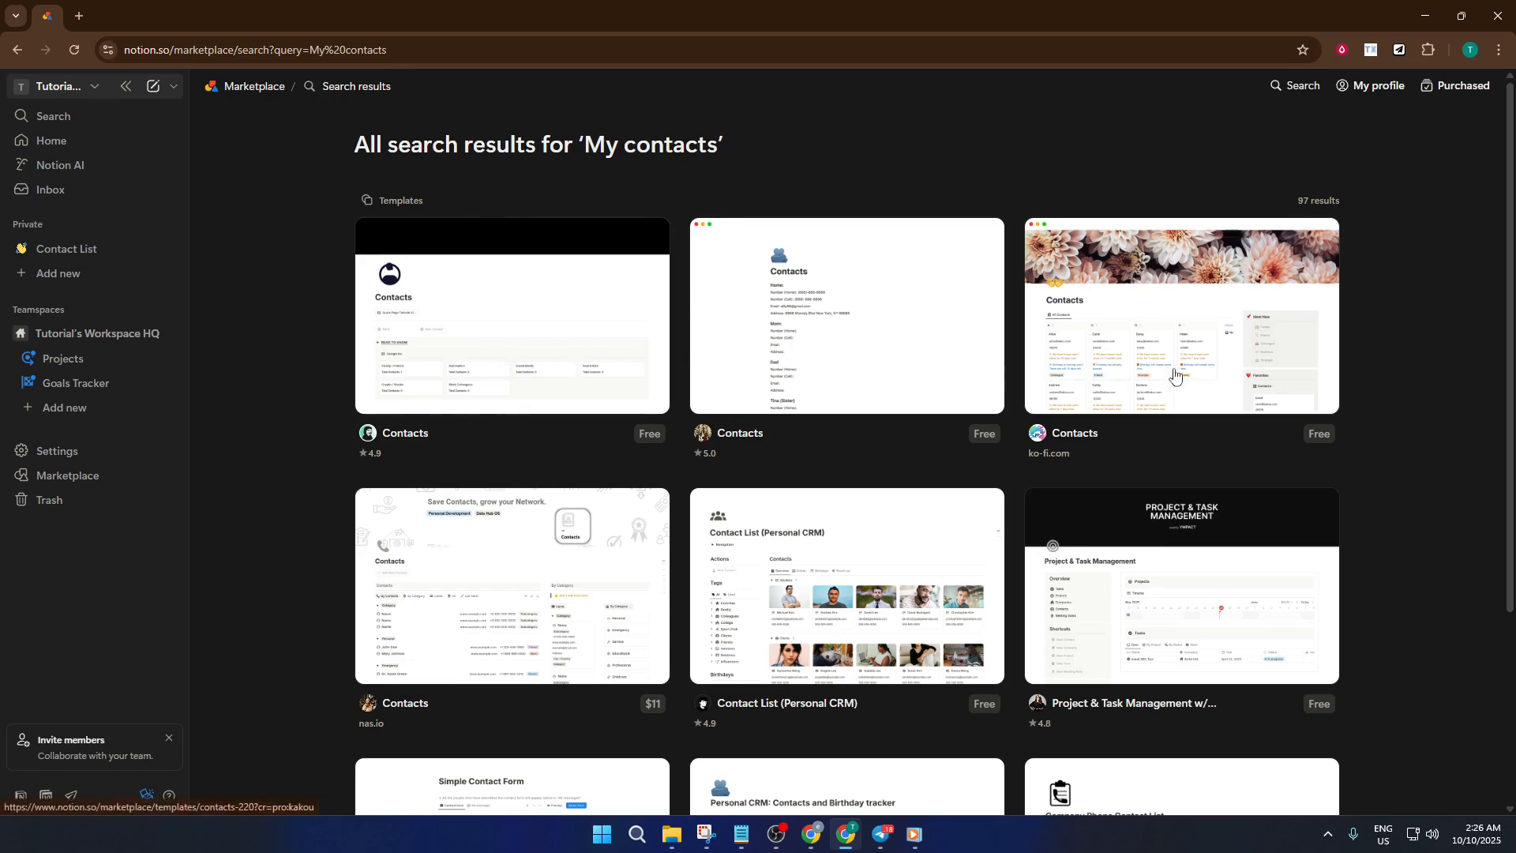
Load more search results and open the free My Contacts template with the brown cover.
{"action": "scroll", "coordinate": [1173, 378], "scroll_direction": "down", "scroll_amount": 3}
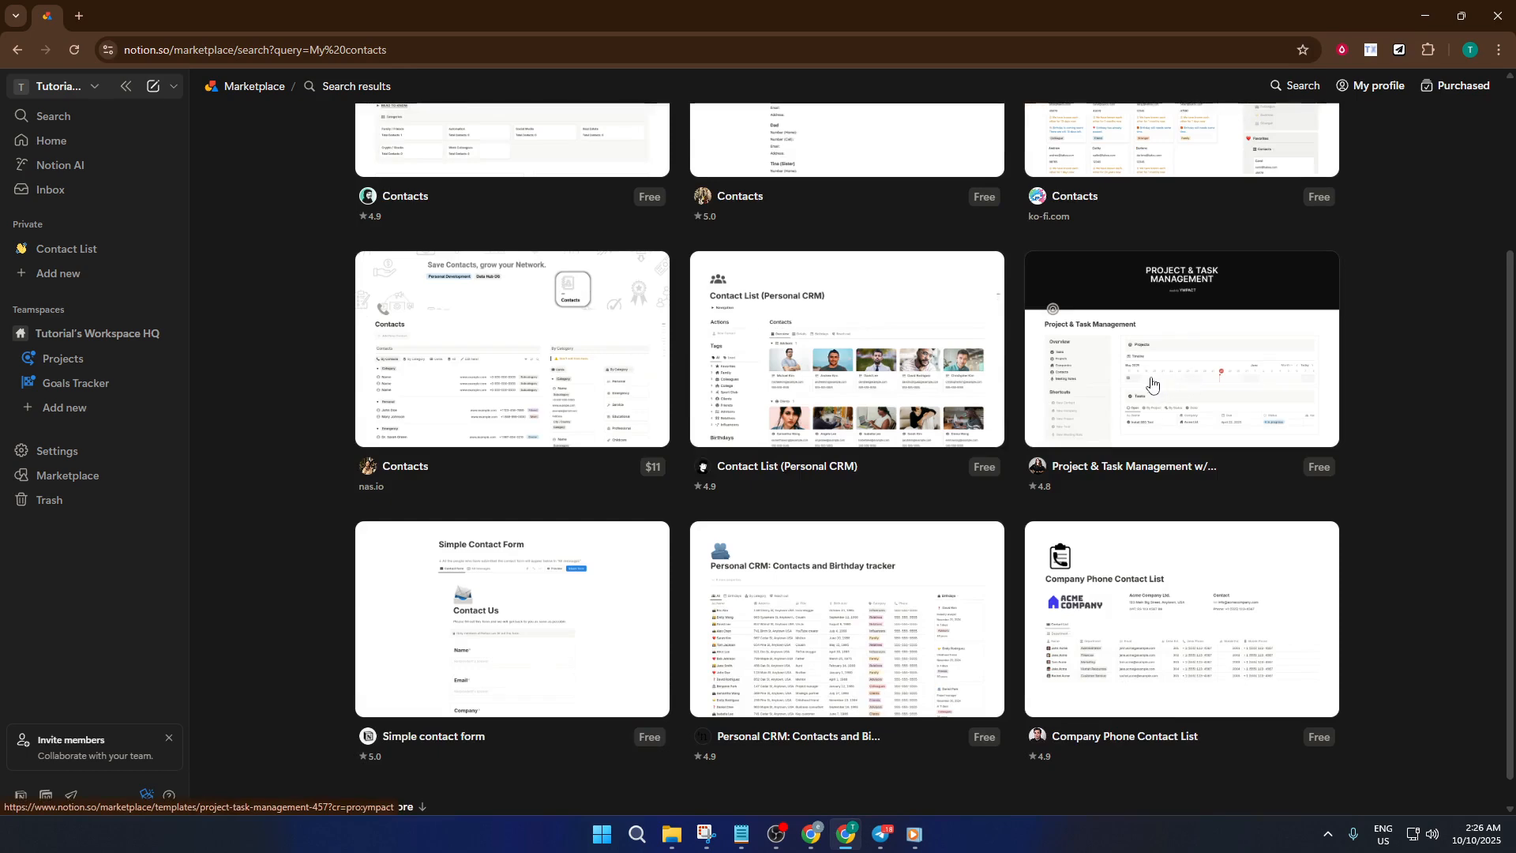
{"action": "scroll", "coordinate": [1149, 387], "scroll_direction": "down", "scroll_amount": 1}
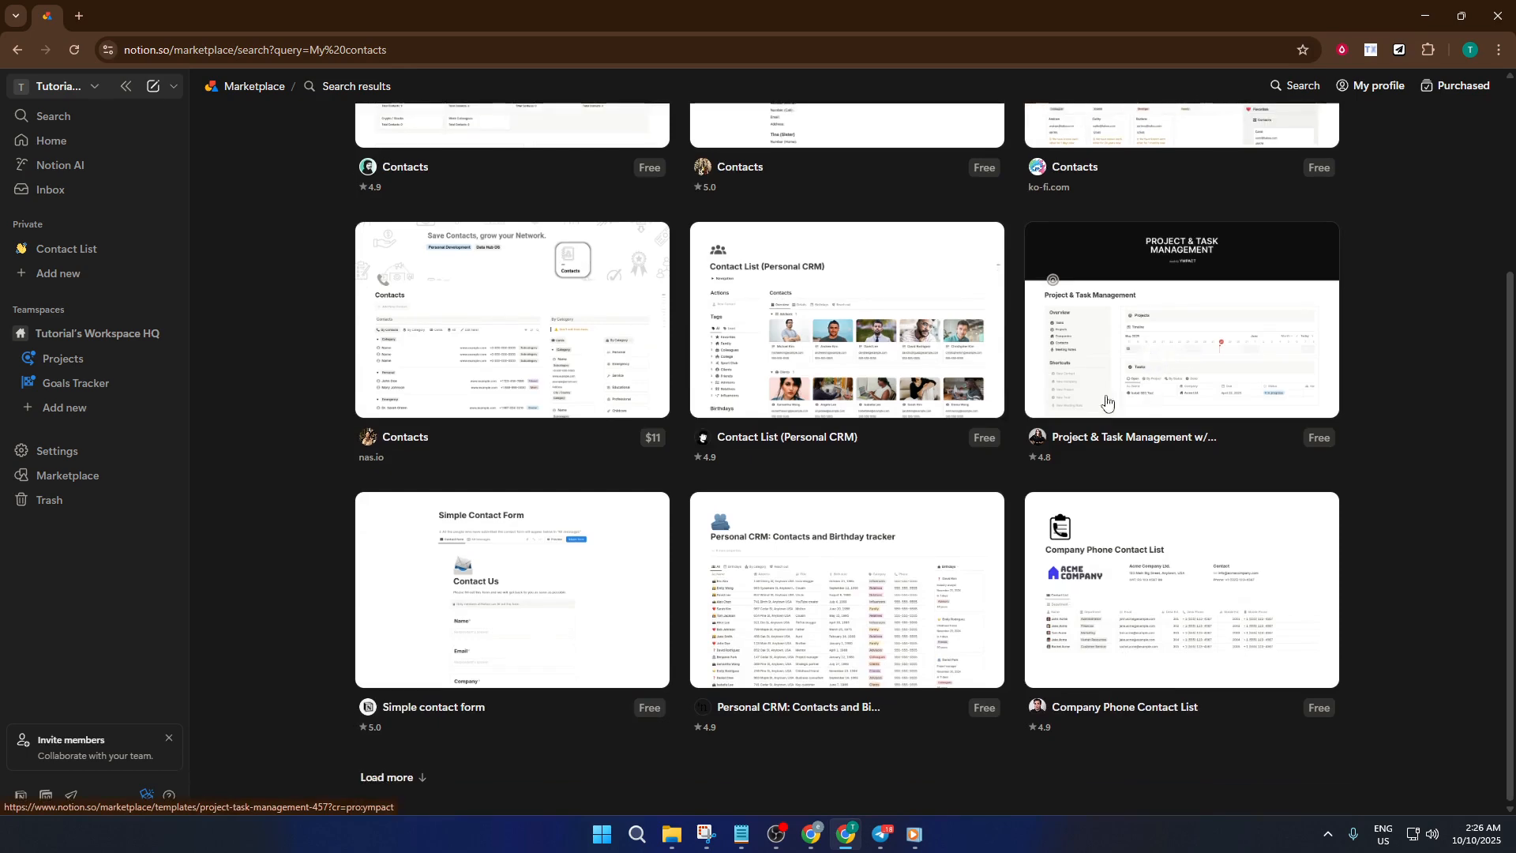
{"action": "left_click", "coordinate": [404, 777]}
{"action": "scroll", "coordinate": [786, 695], "scroll_direction": "down", "scroll_amount": 3}
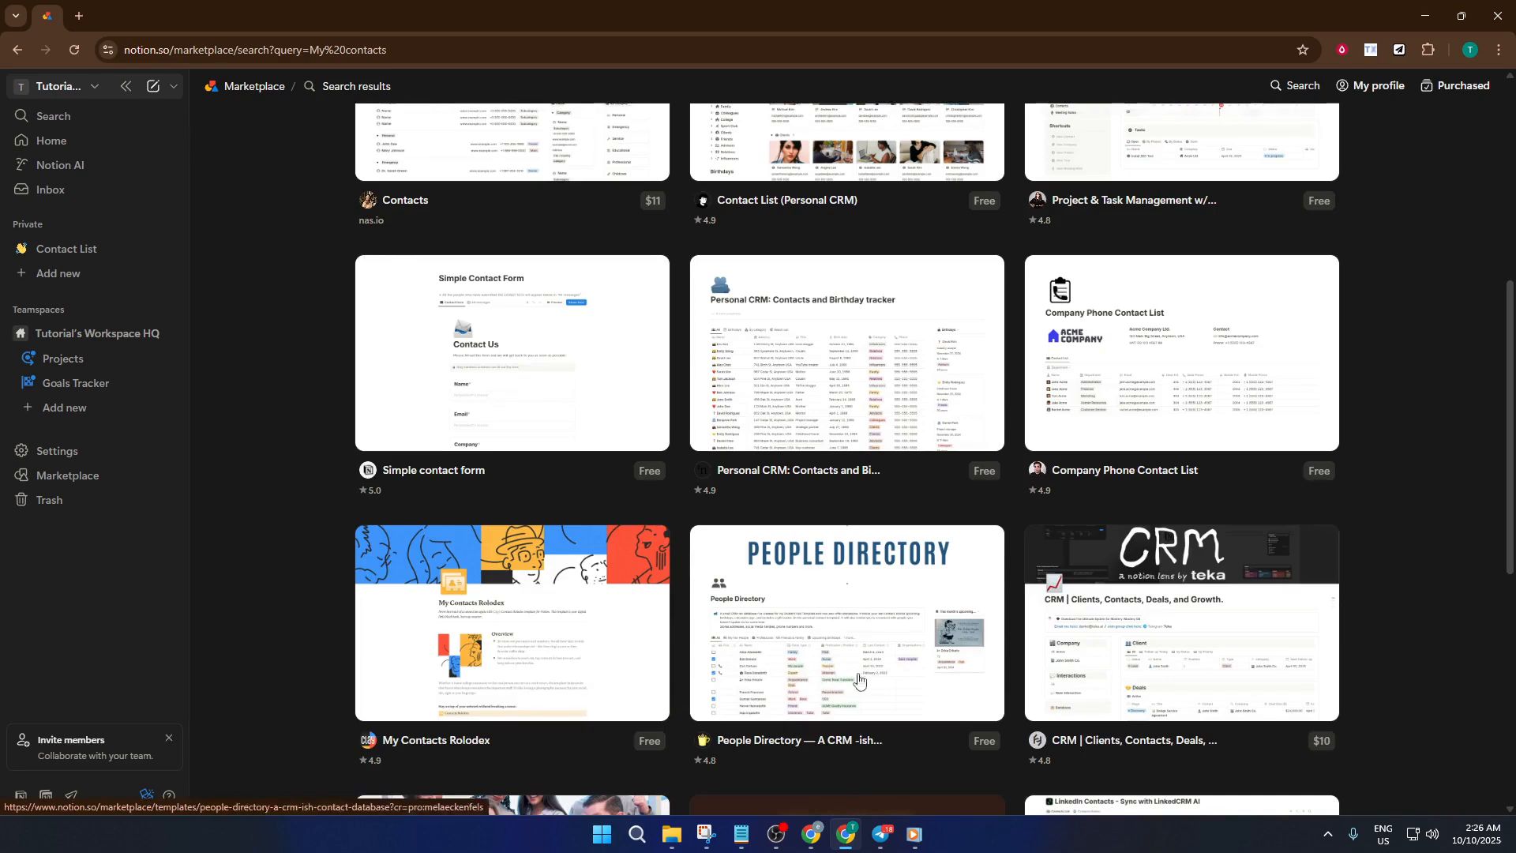
{"action": "scroll", "coordinate": [1034, 689], "scroll_direction": "down", "scroll_amount": 5}
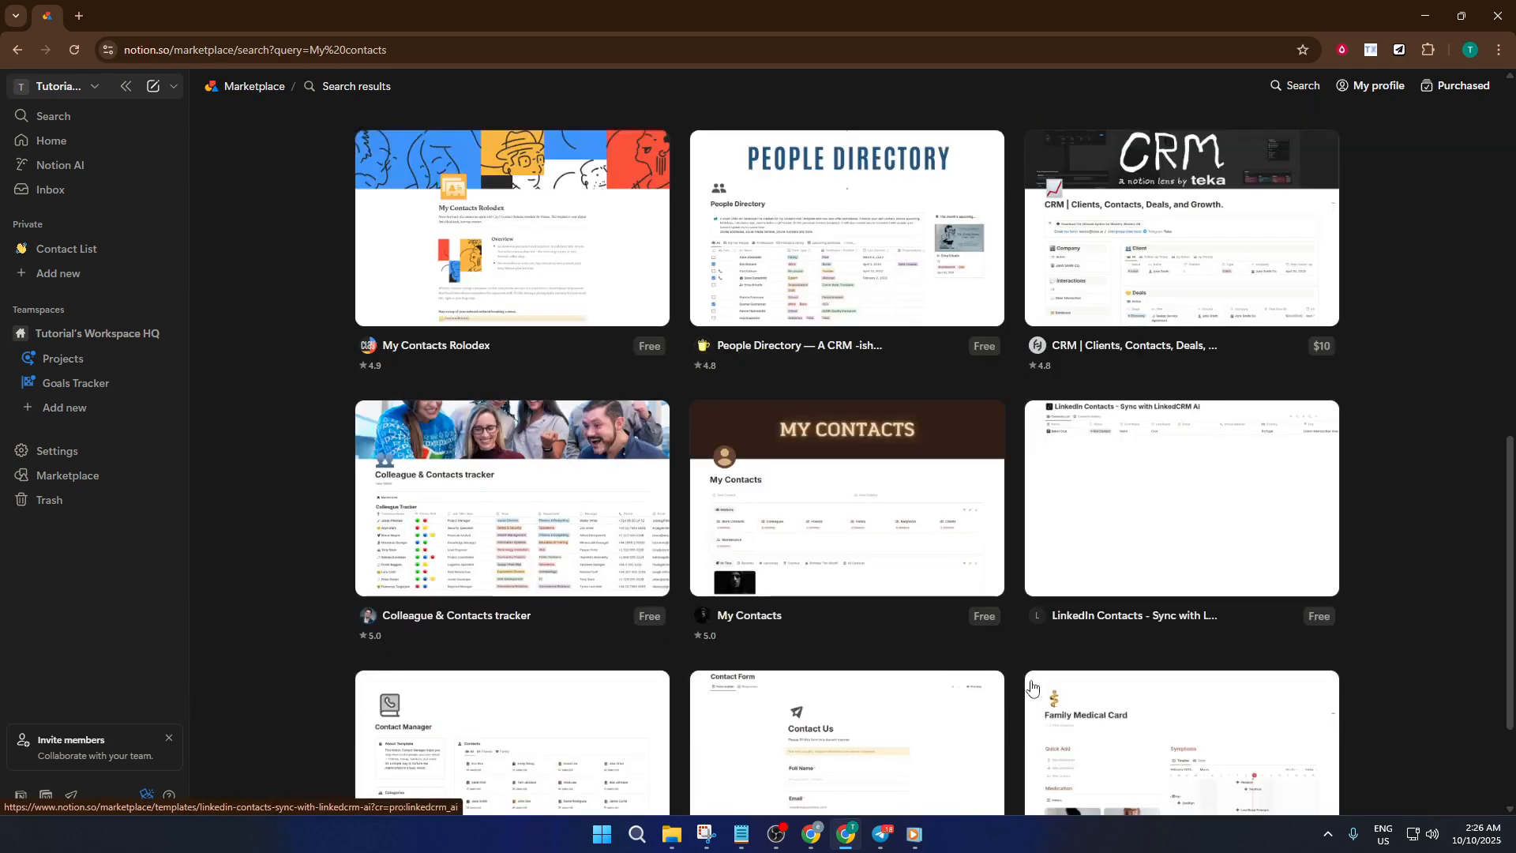
{"action": "left_click", "coordinate": [844, 524]}
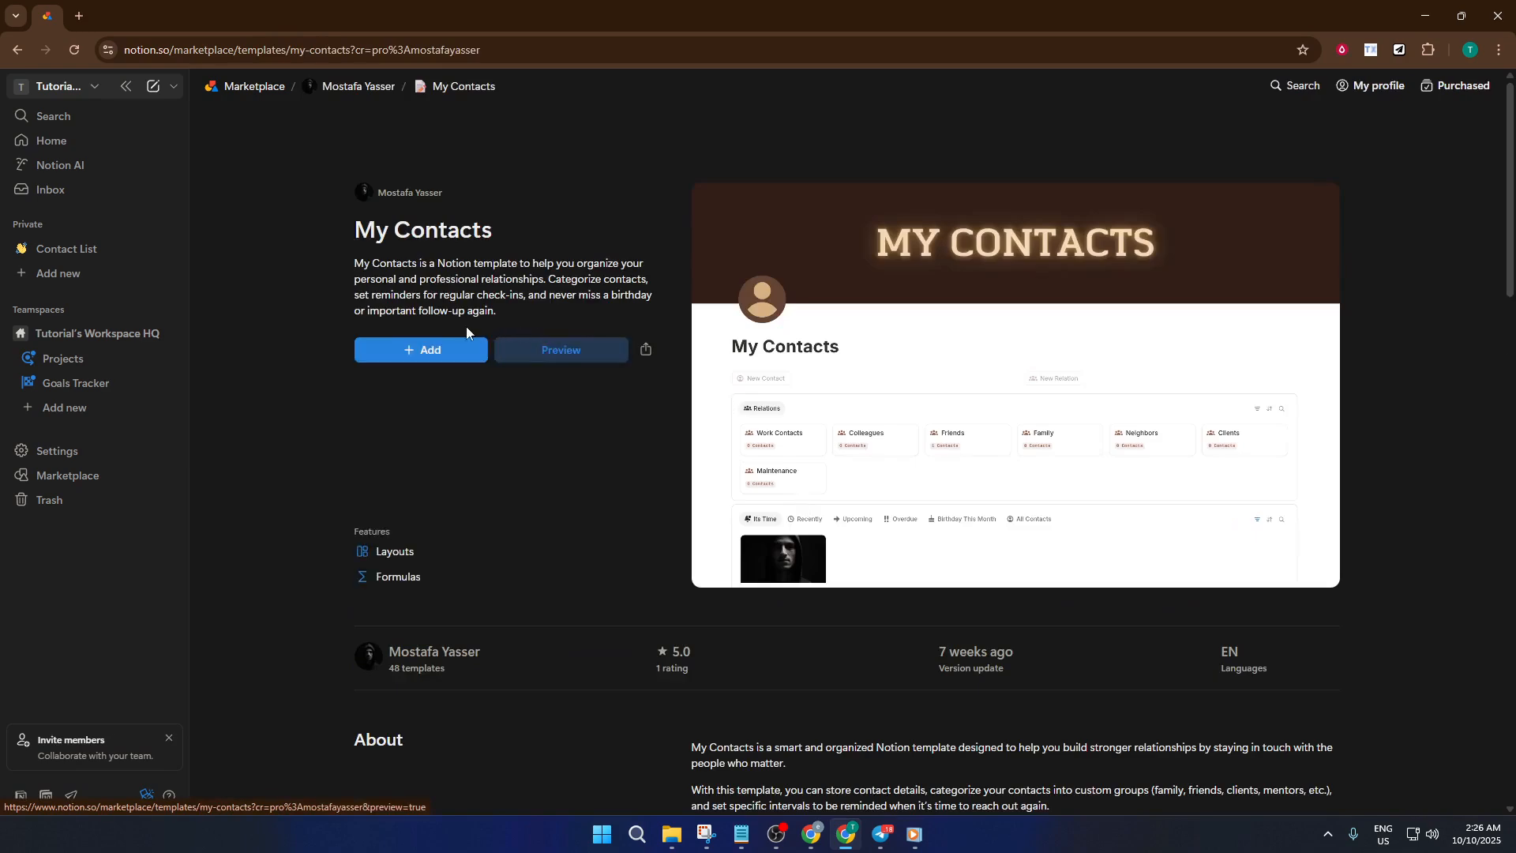
Add the My Contacts template to Private without sharing the e-mail with its creator, and open the added page.
{"action": "left_click", "coordinate": [412, 350]}
{"action": "left_click", "coordinate": [450, 408]}
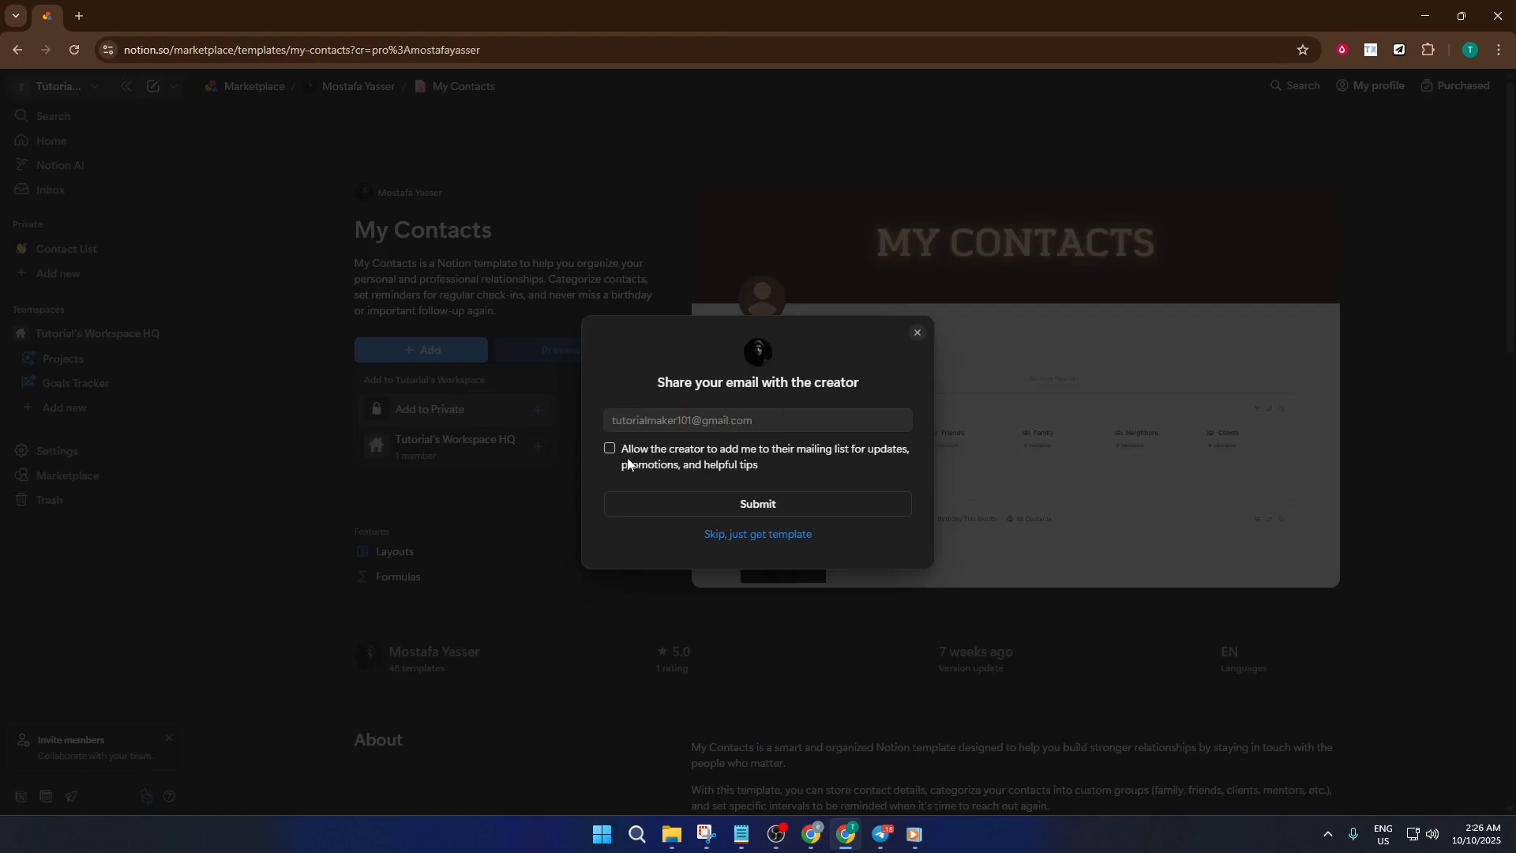
{"action": "left_click", "coordinate": [755, 533]}
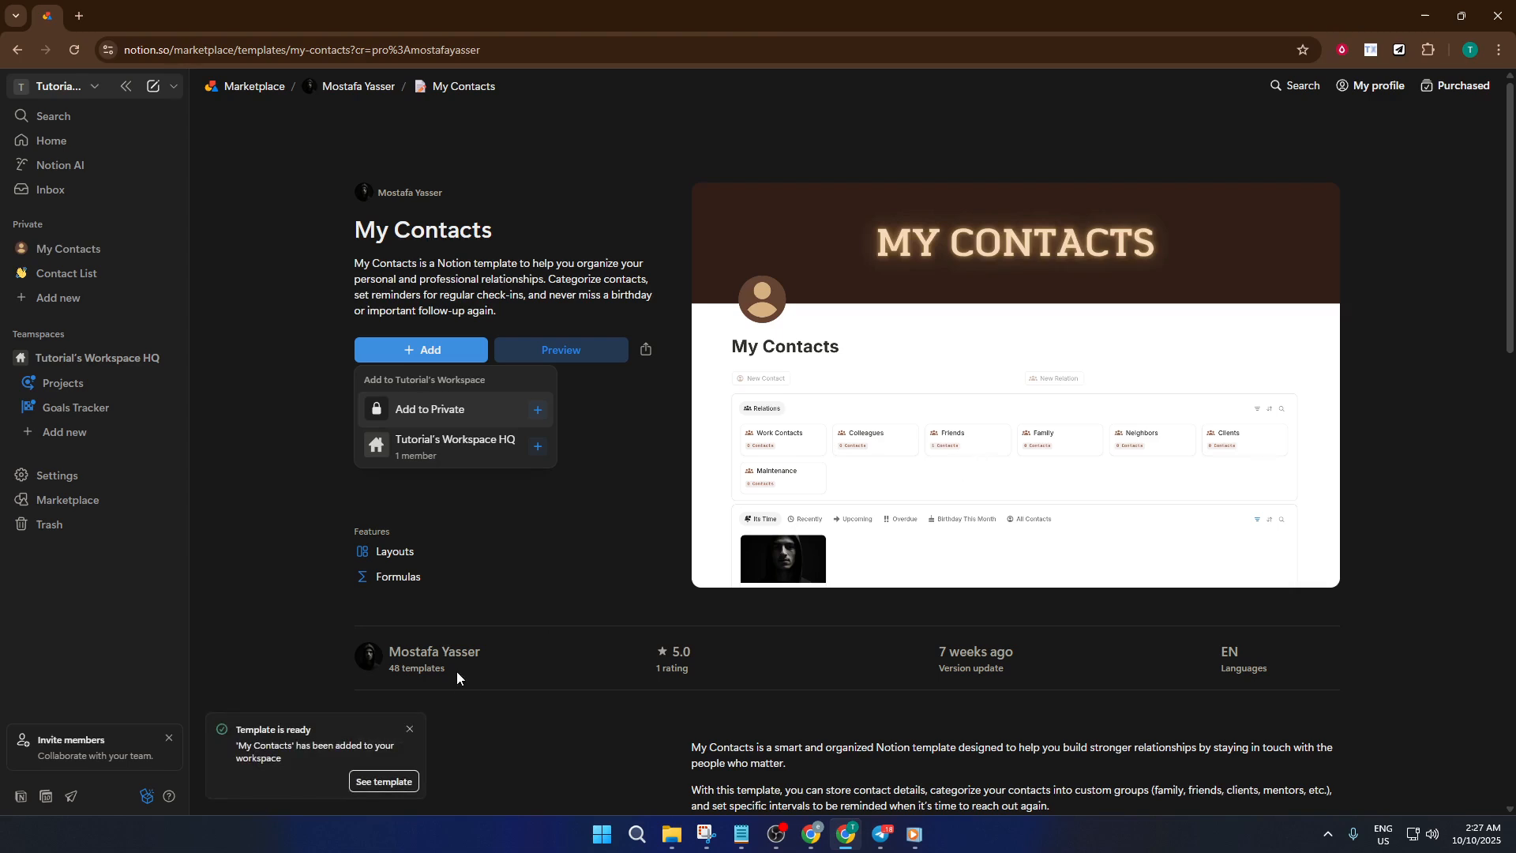
{"action": "left_click", "coordinate": [386, 781]}
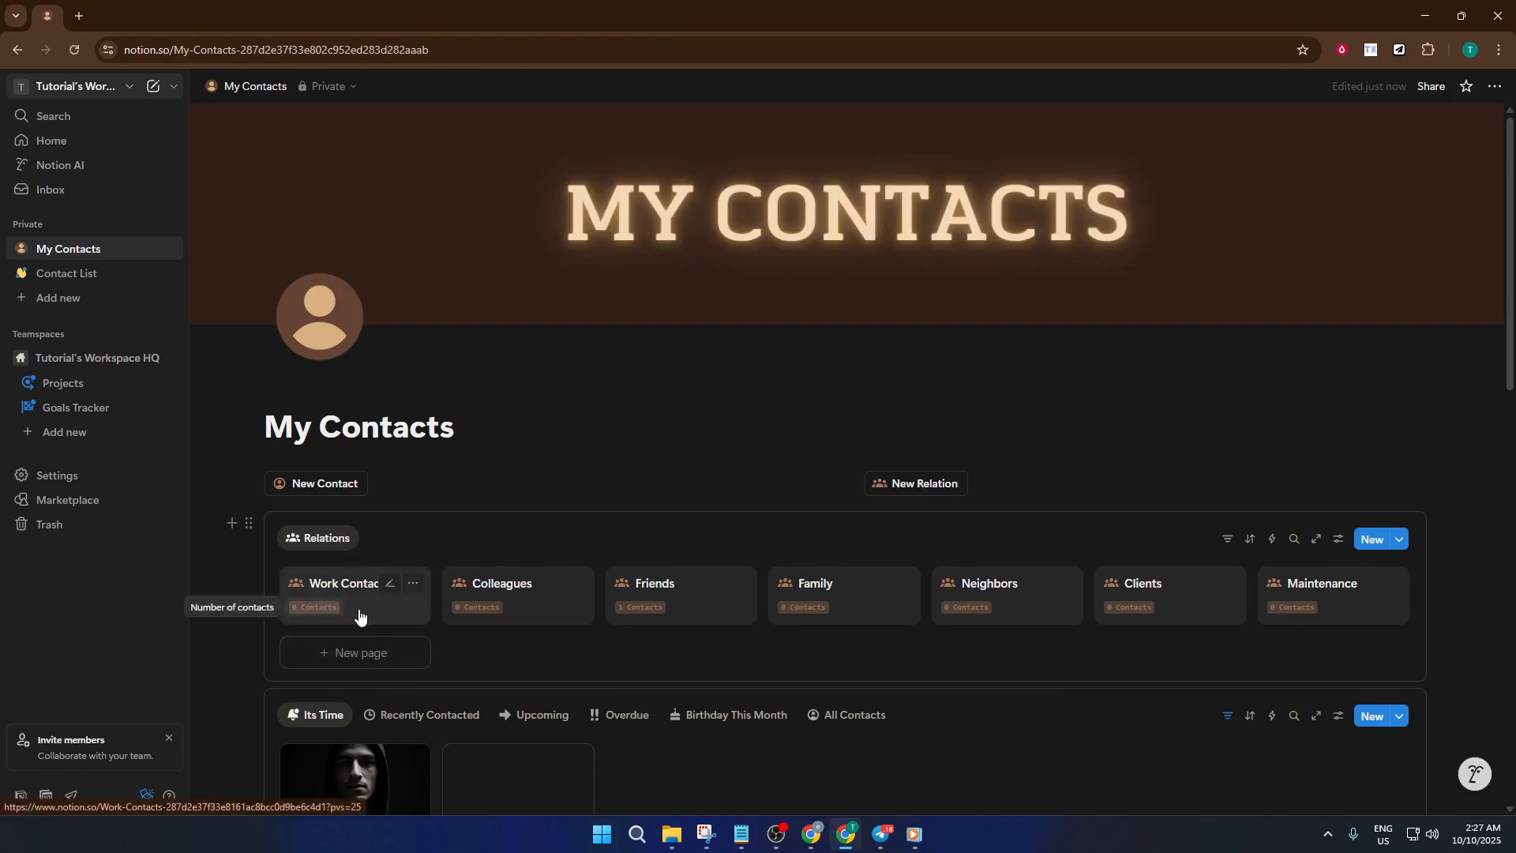
Add a new page named "new demo 1" to the Relations gallery.
{"action": "left_click", "coordinate": [315, 615]}
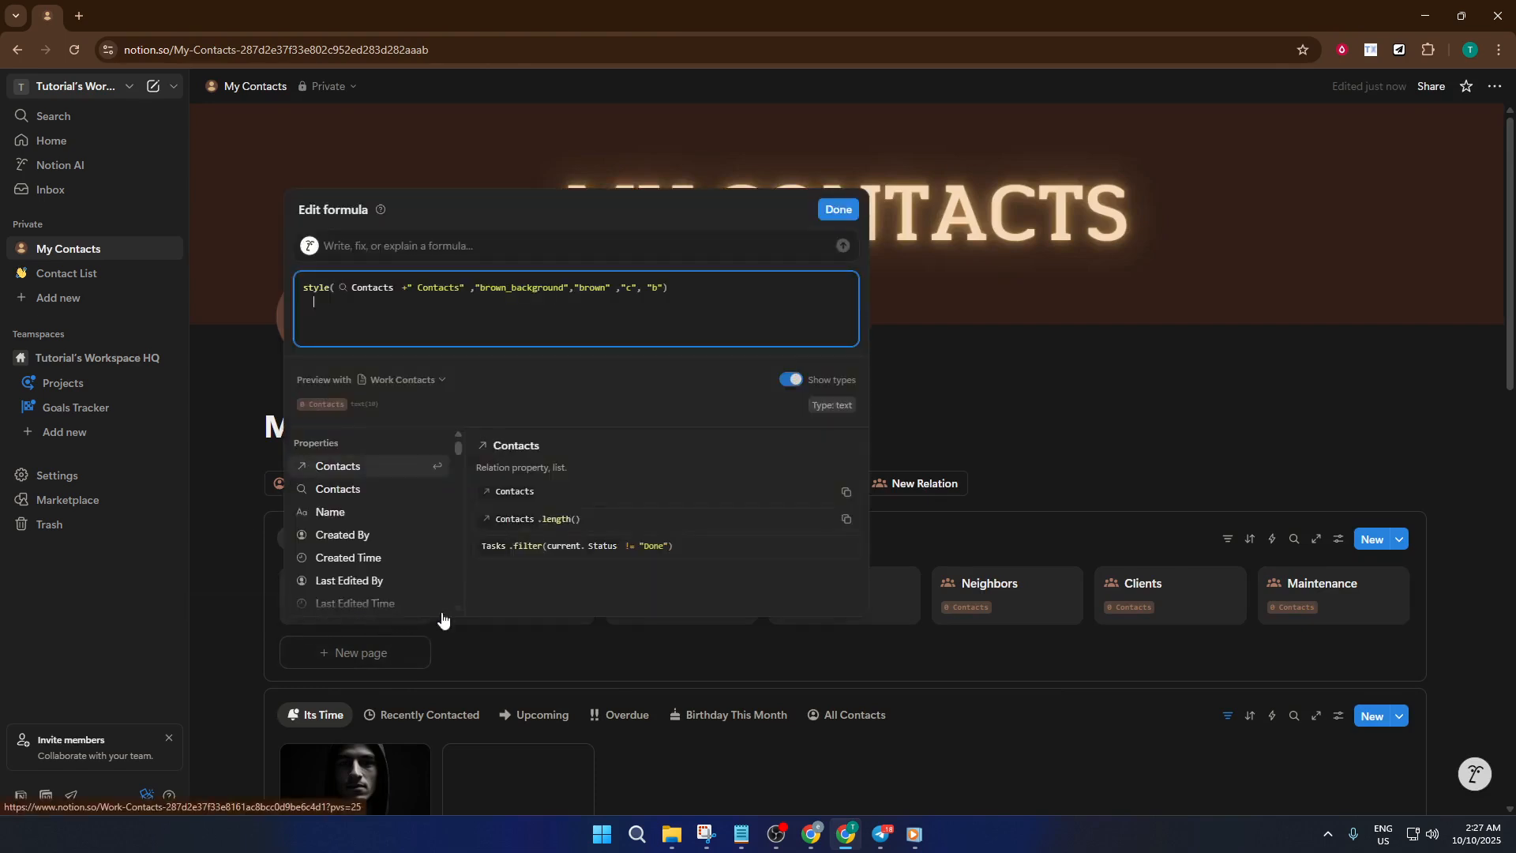
{"action": "left_click", "coordinate": [464, 622]}
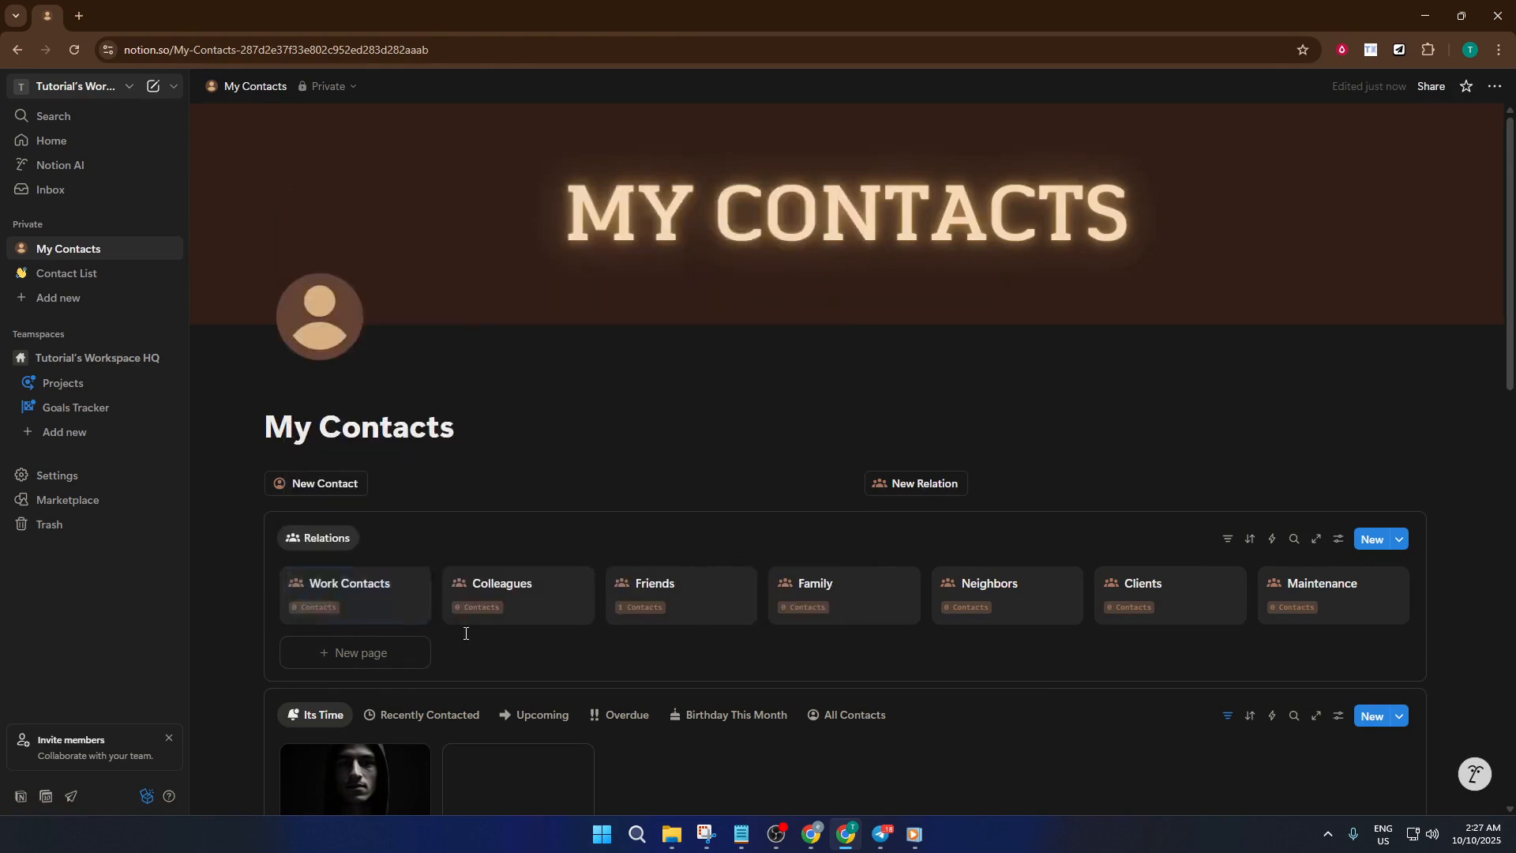
{"action": "left_click", "coordinate": [382, 653]}
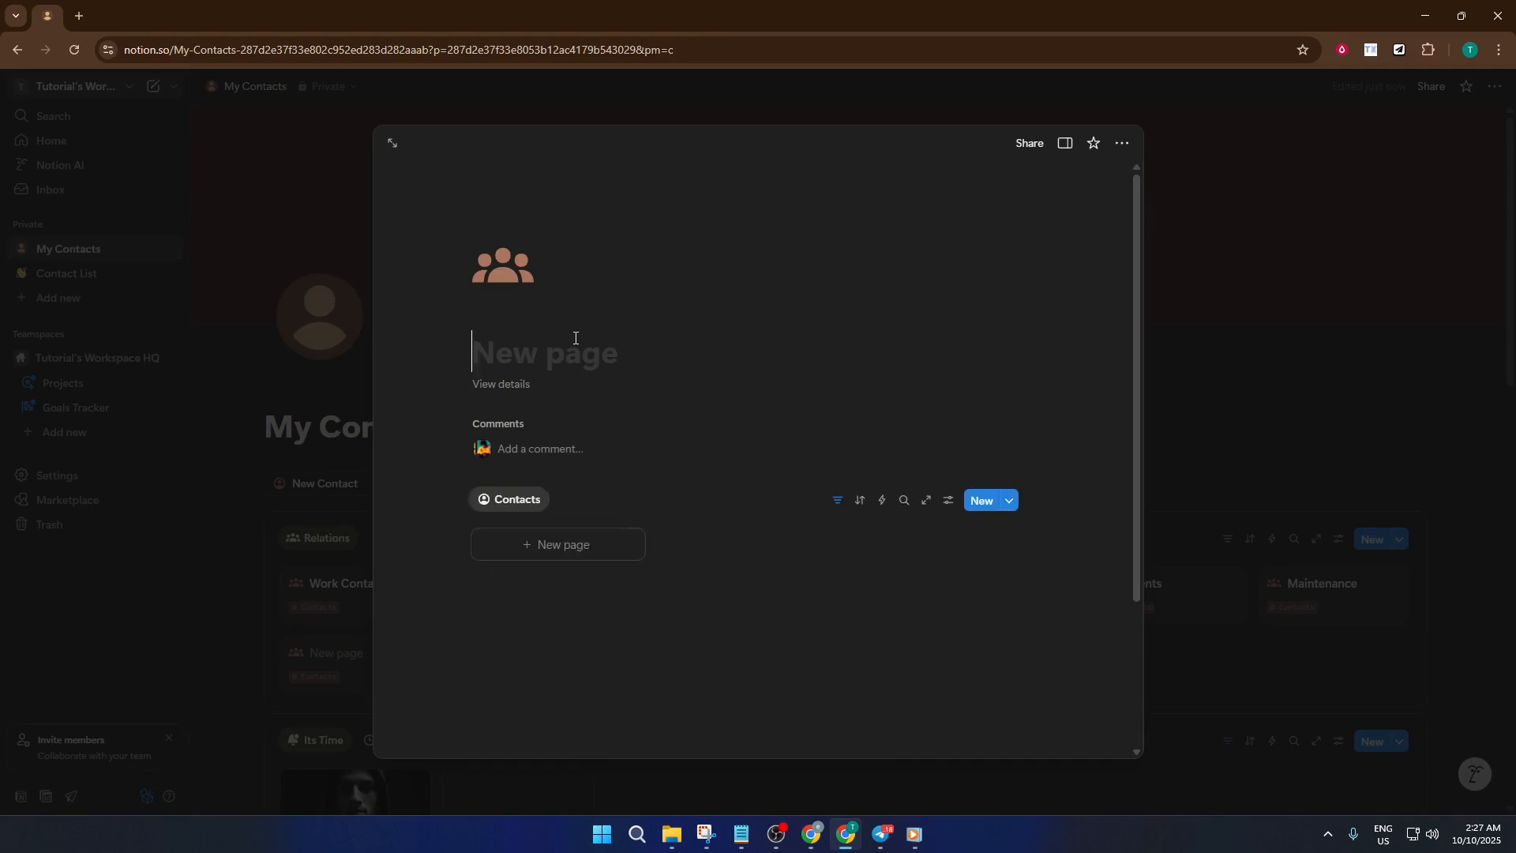
{"action": "type", "text": "new"}
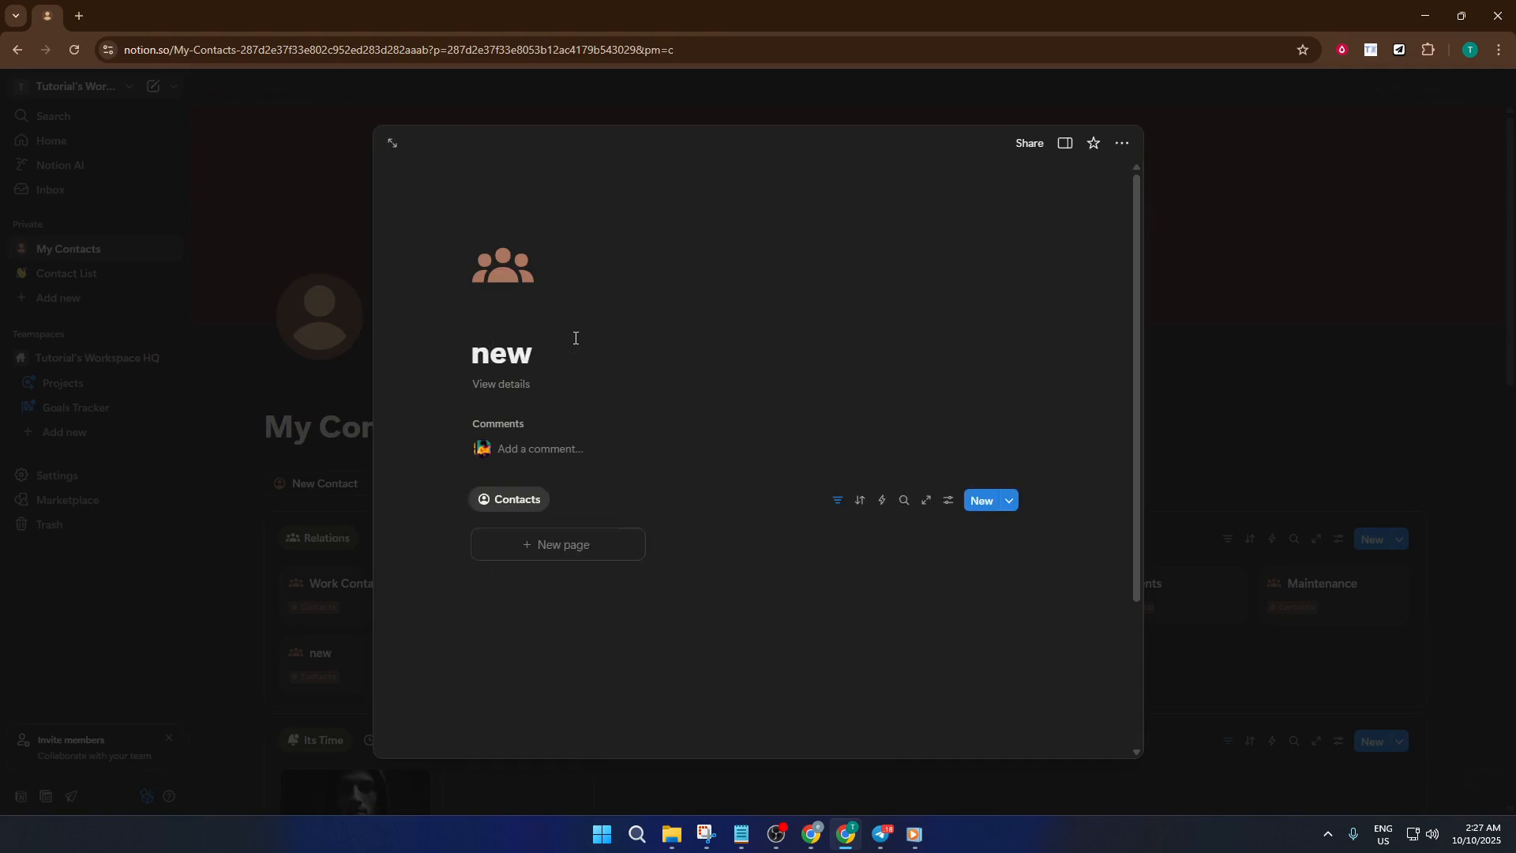
{"action": "type", "text": " demo 1"}
{"action": "left_click", "coordinate": [1288, 298]}
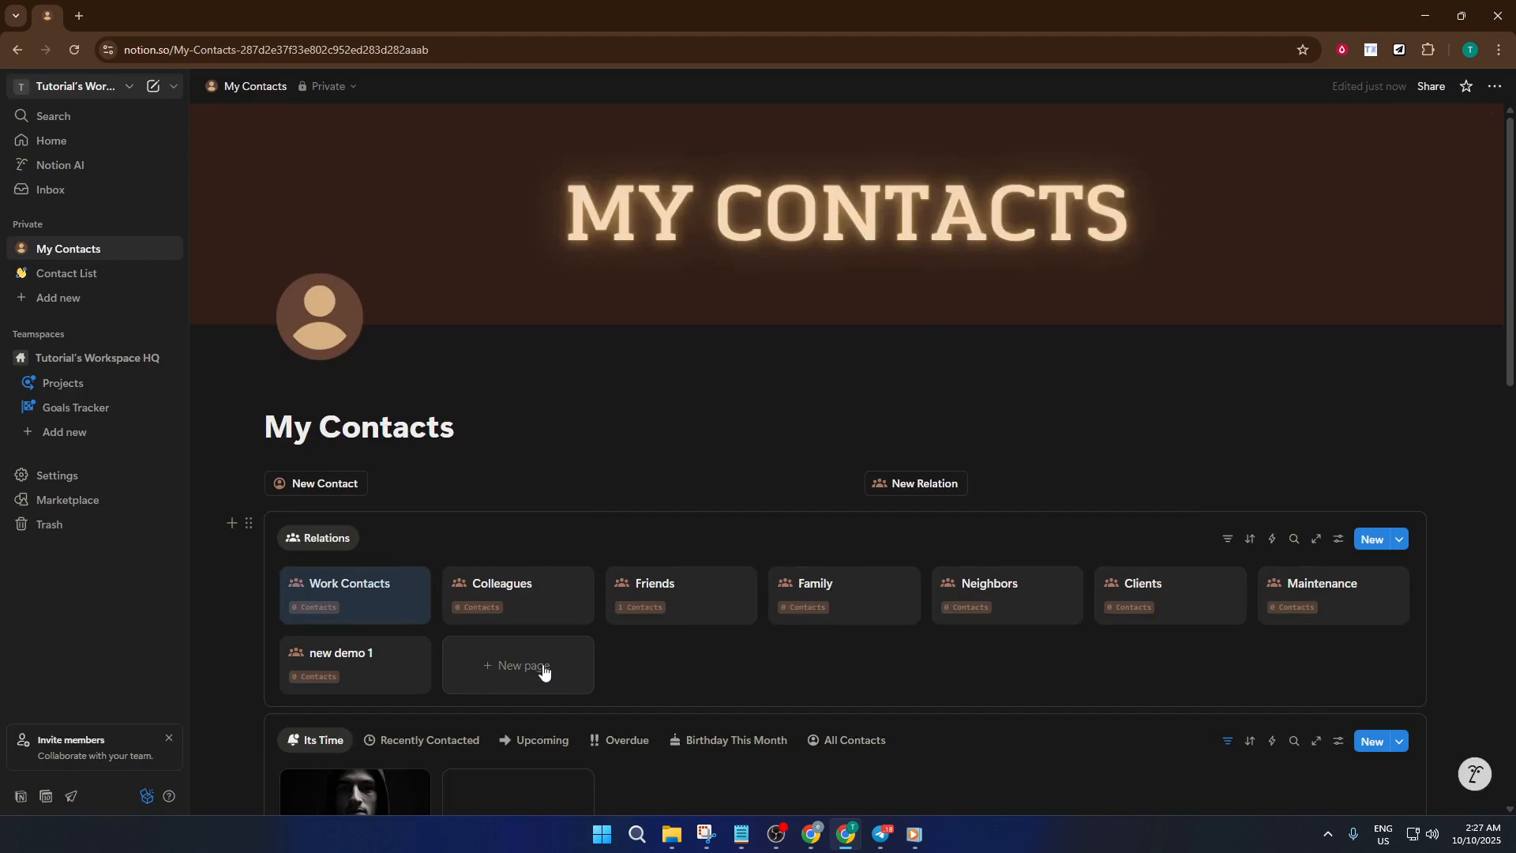
Create a new contact and name it "demo person 1".
{"action": "left_click", "coordinate": [321, 485]}
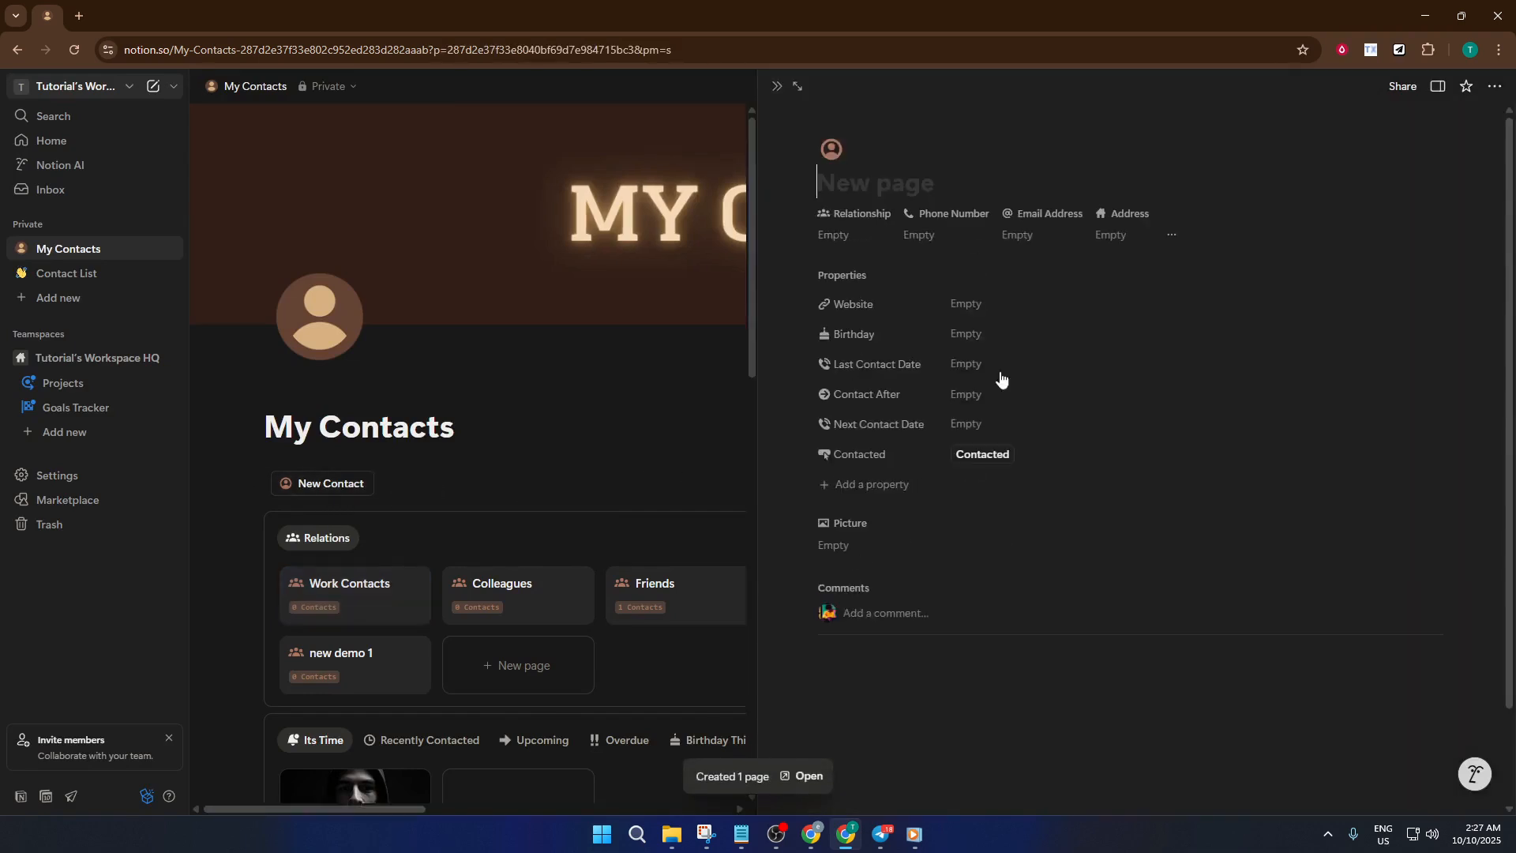
{"action": "left_click", "coordinate": [858, 179]}
{"action": "type", "text": "demo "}
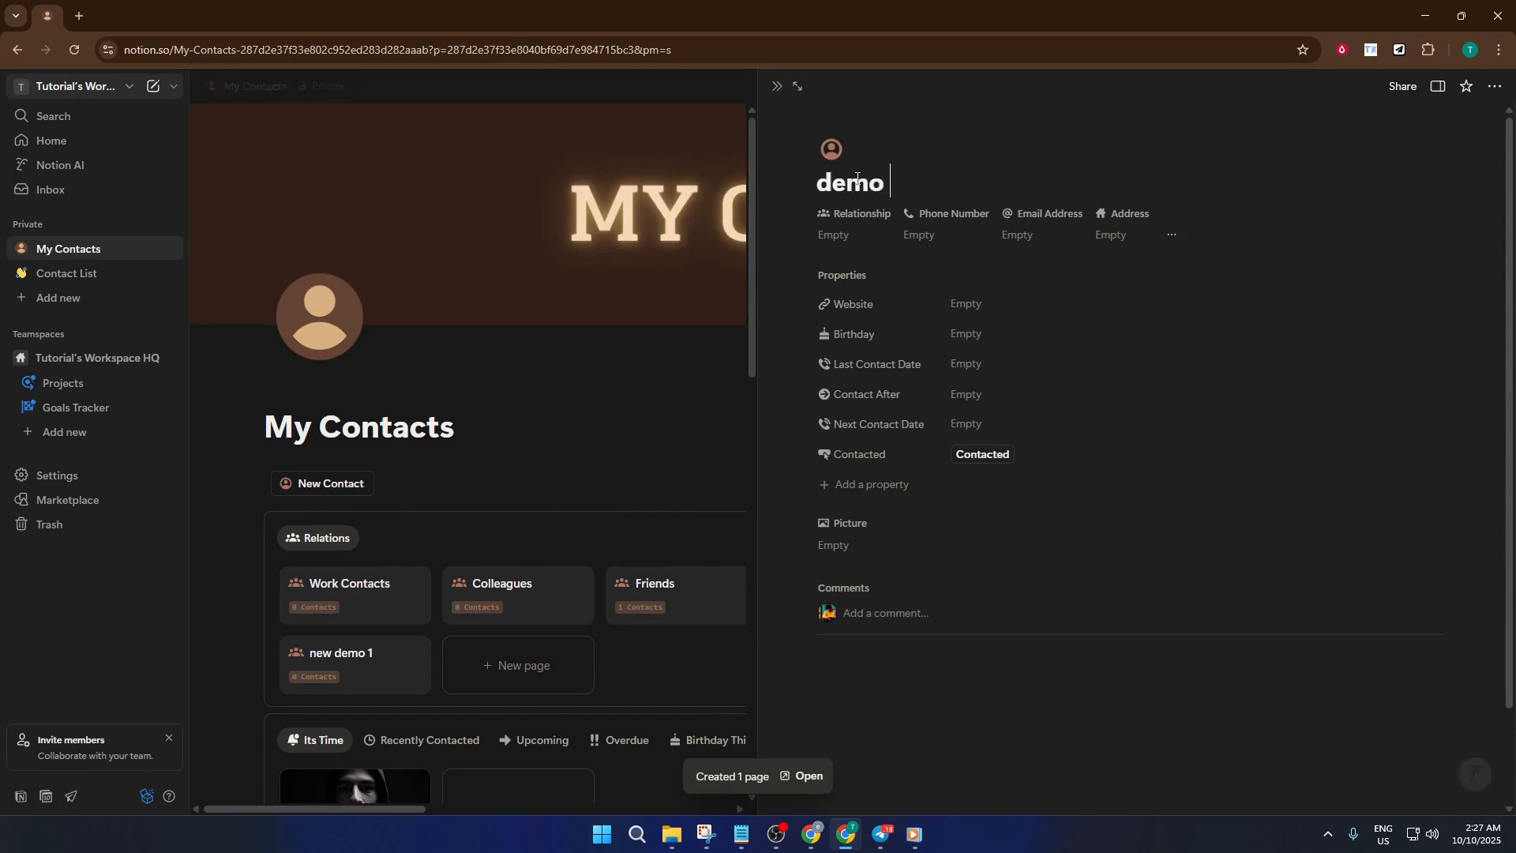
{"action": "type", "text": "person"}
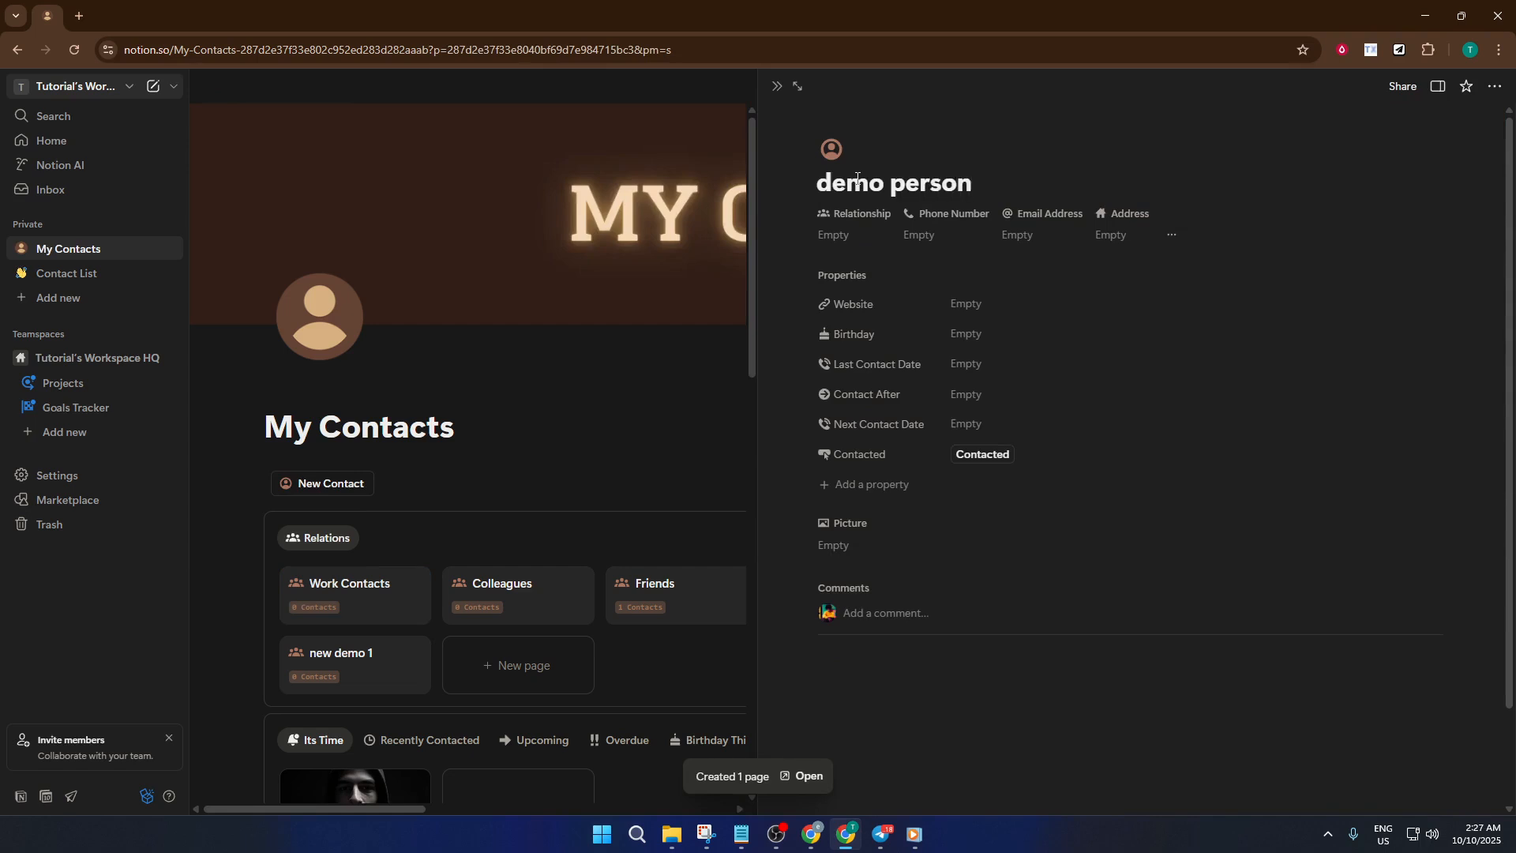
{"action": "type", "text": " 1"}
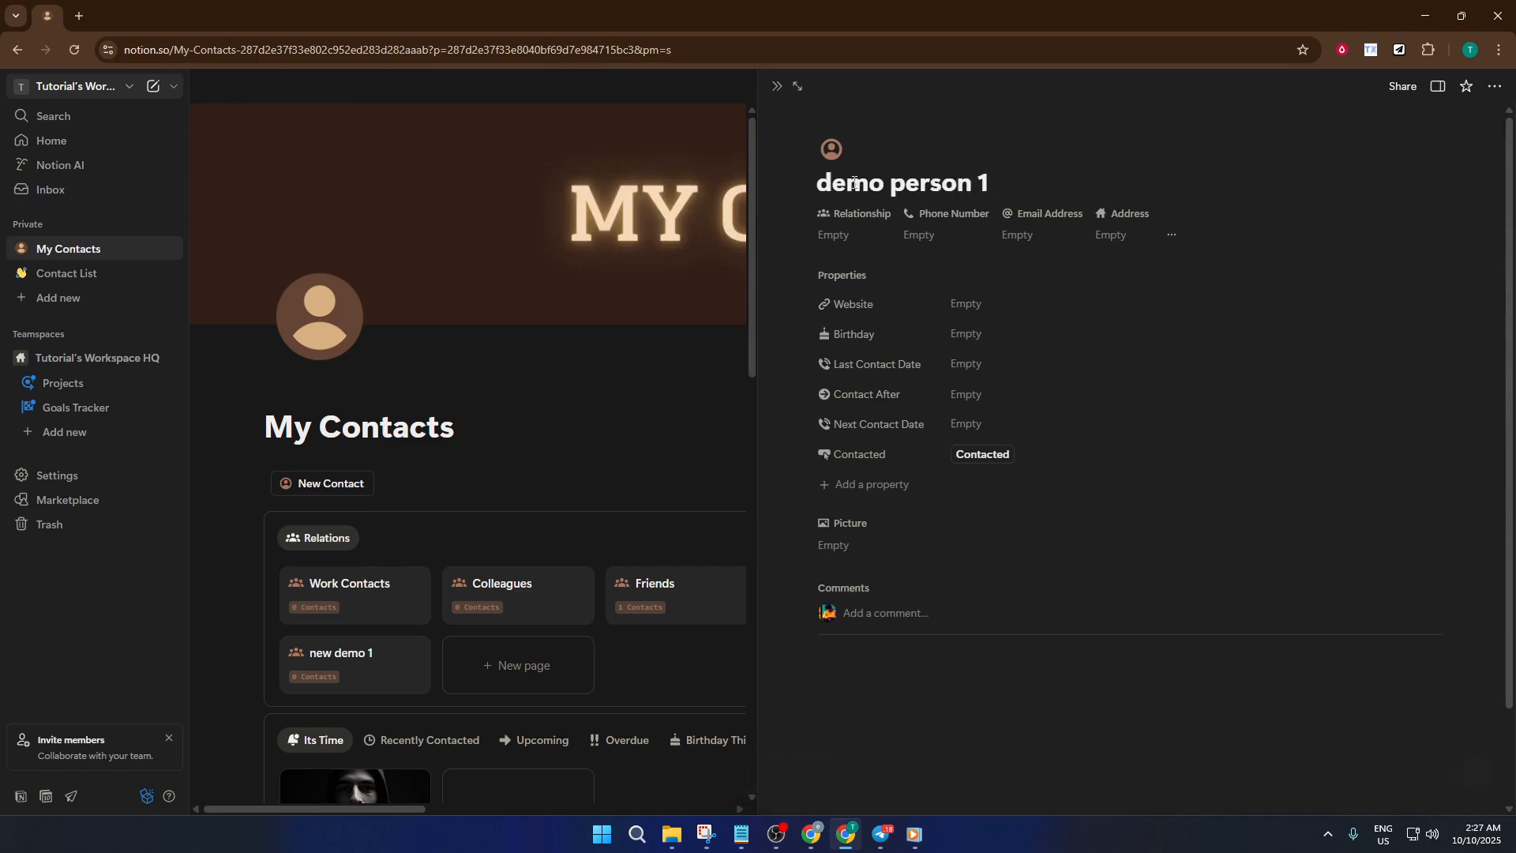
Set the Relationship of demo person 1 to Family and close the contact's side view.
{"action": "left_click", "coordinate": [984, 304]}
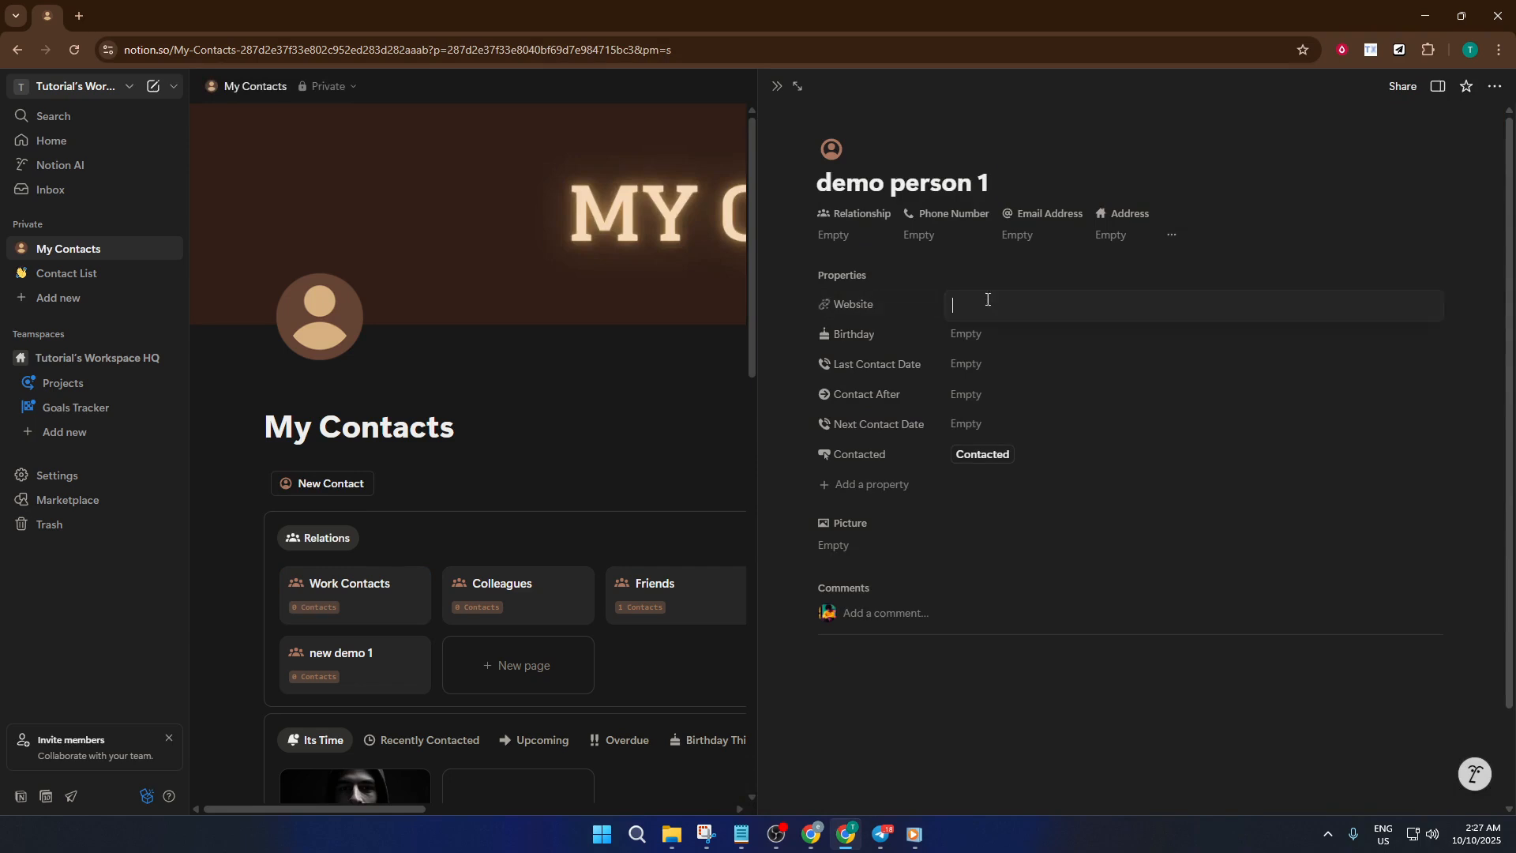
{"action": "left_click", "coordinate": [984, 346]}
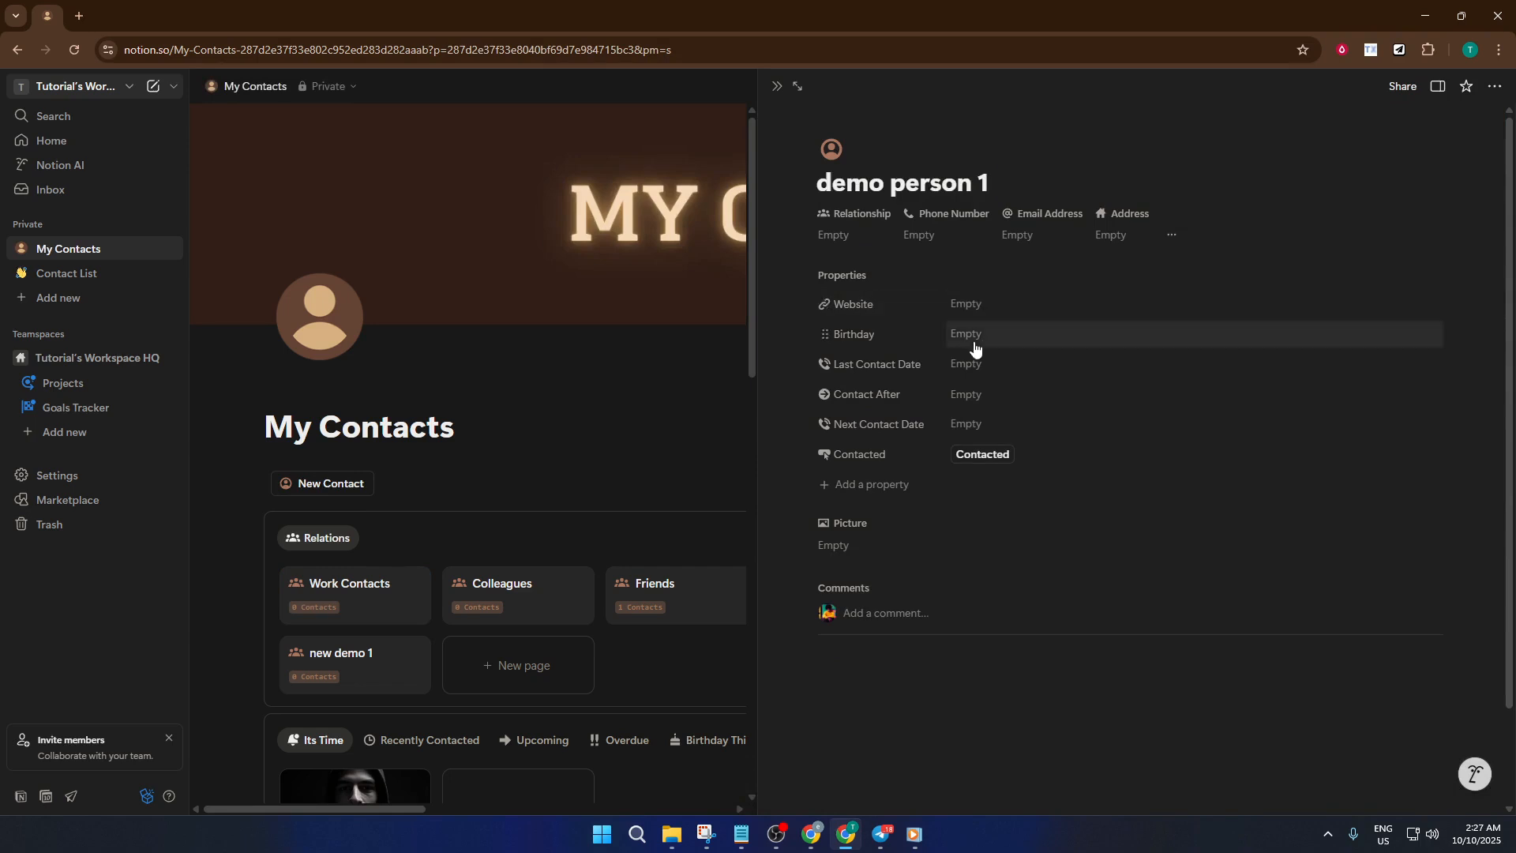
{"action": "left_click", "coordinate": [842, 237]}
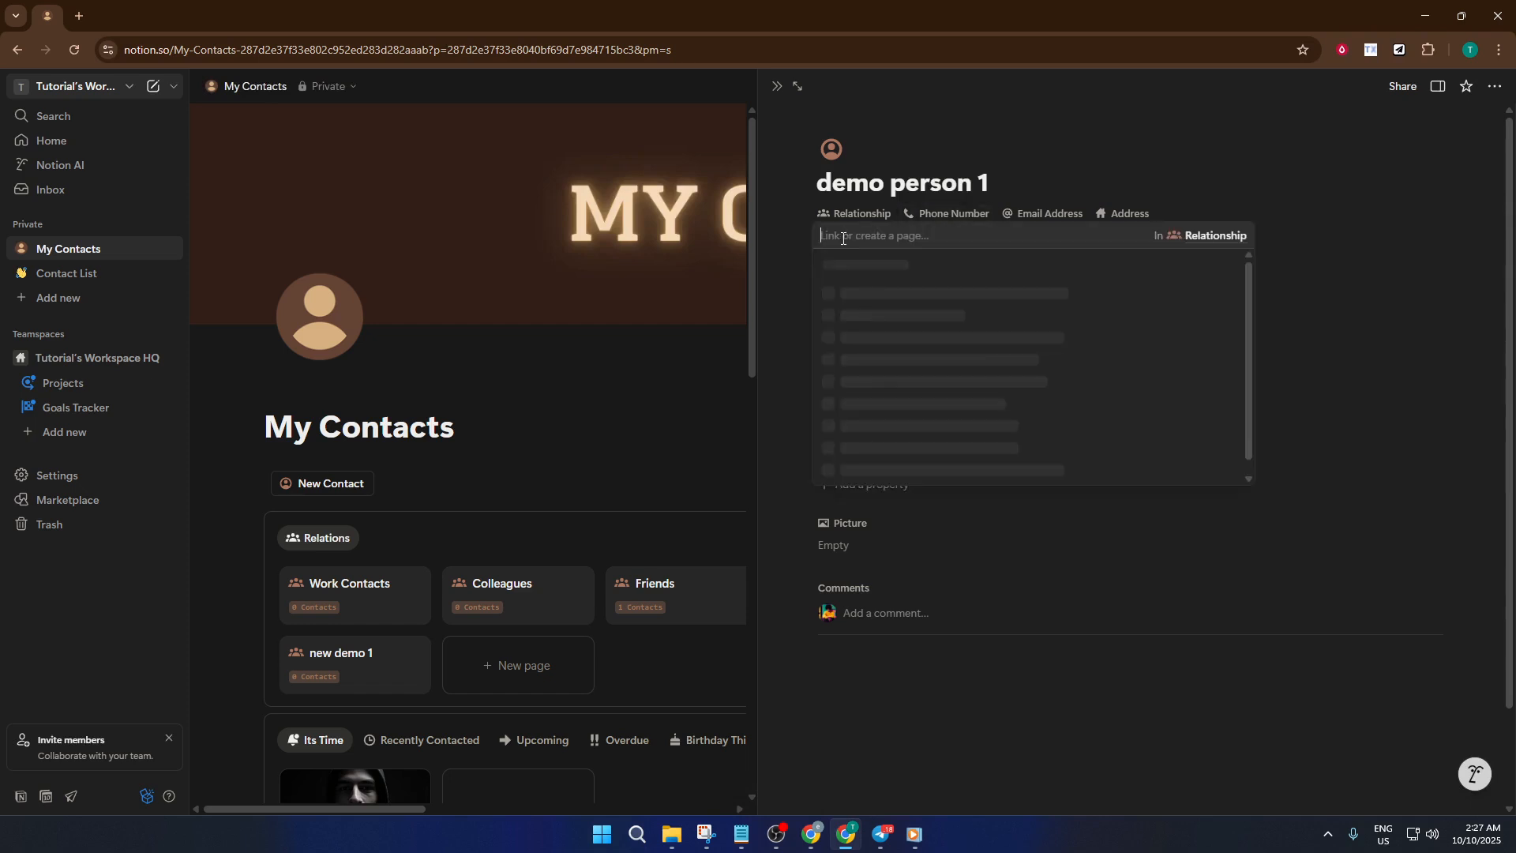
{"action": "left_click", "coordinate": [894, 308]}
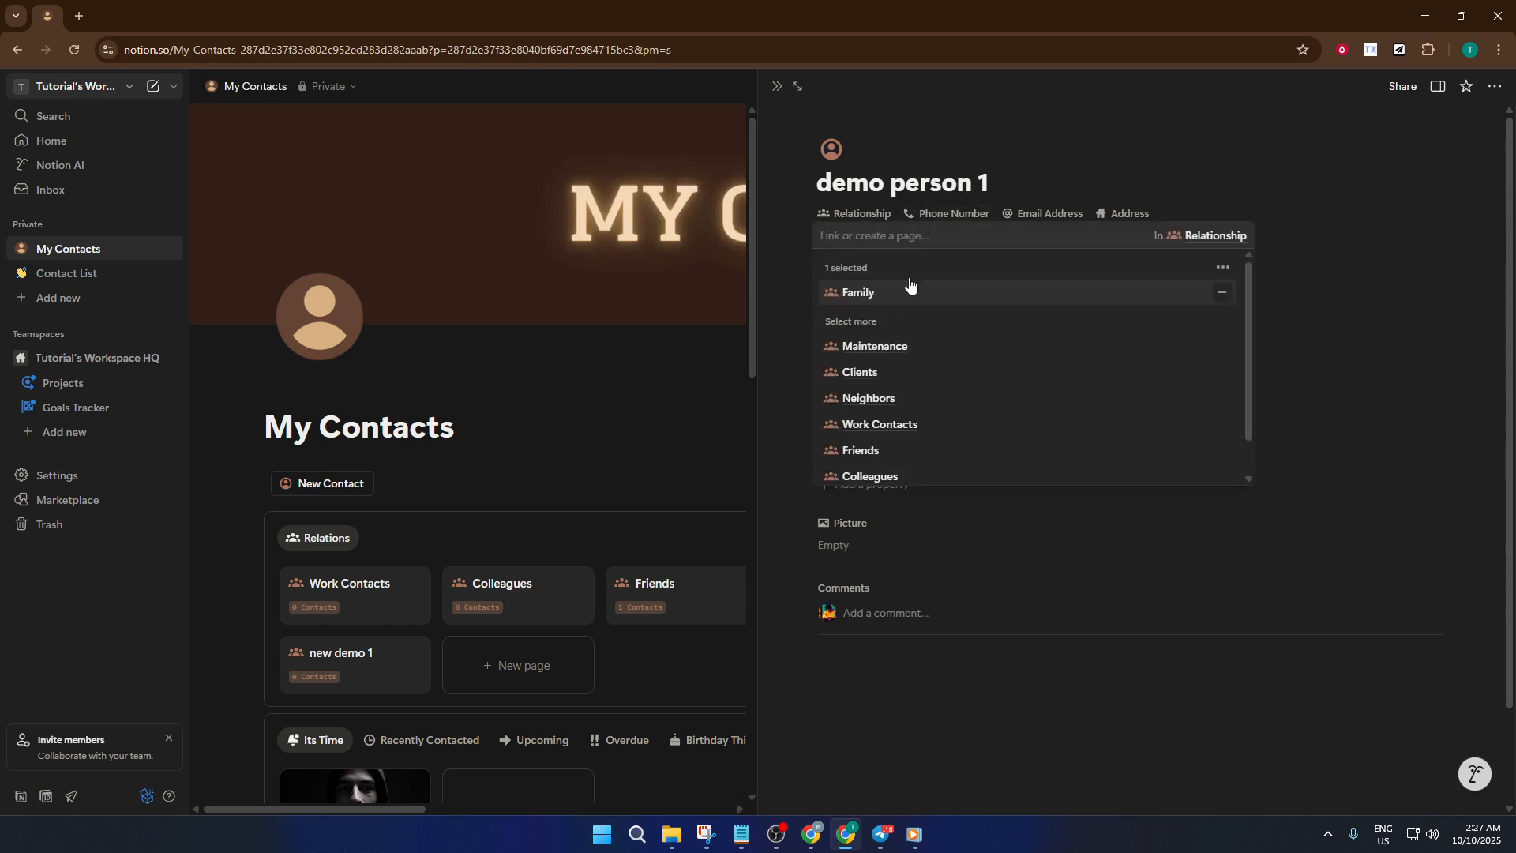
{"action": "key", "text": "Escape"}
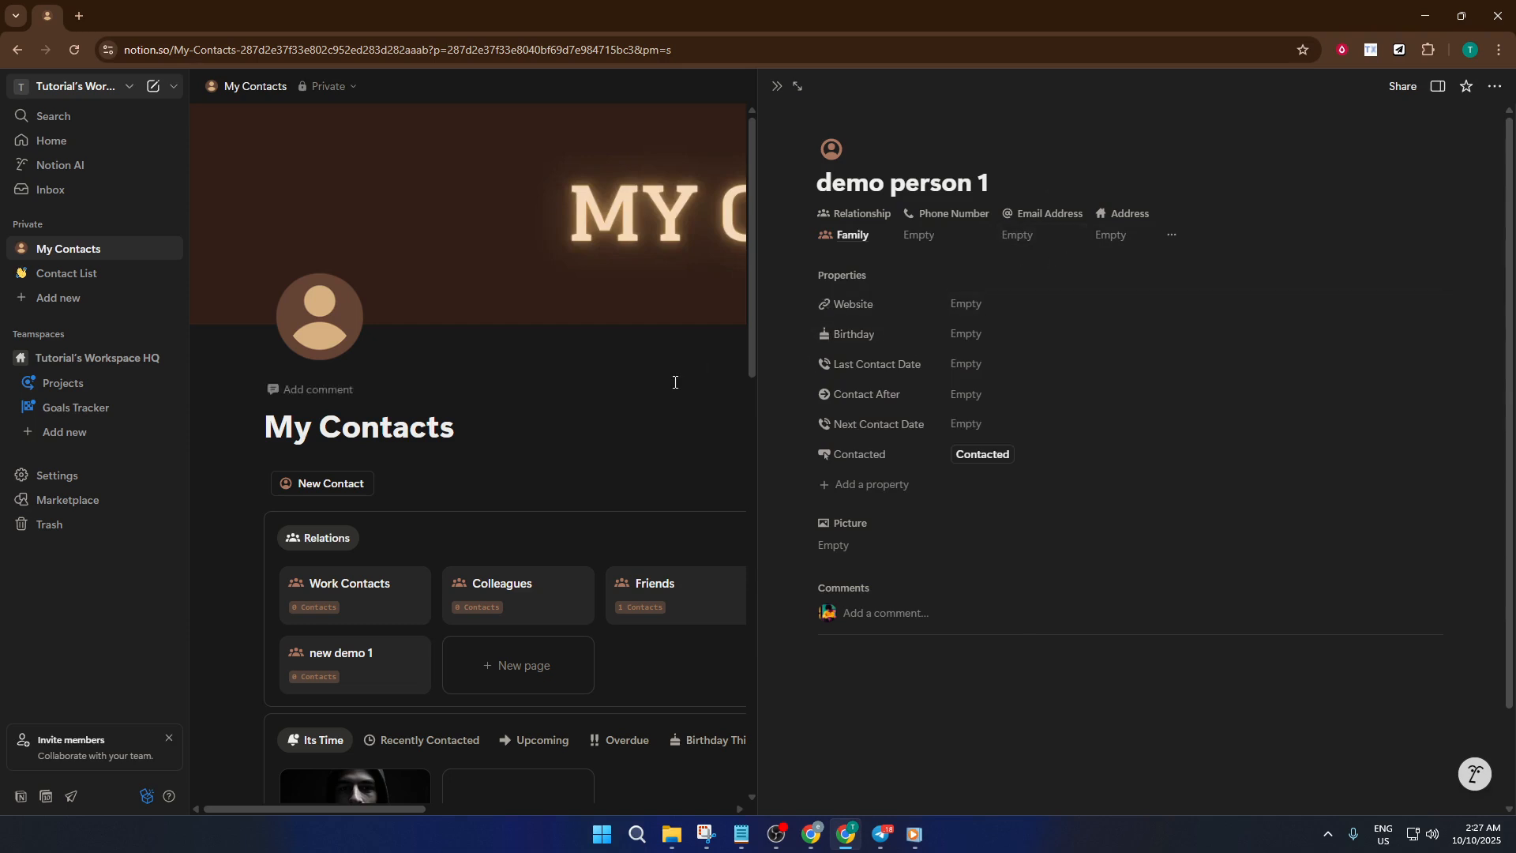
{"action": "left_click", "coordinate": [613, 423]}
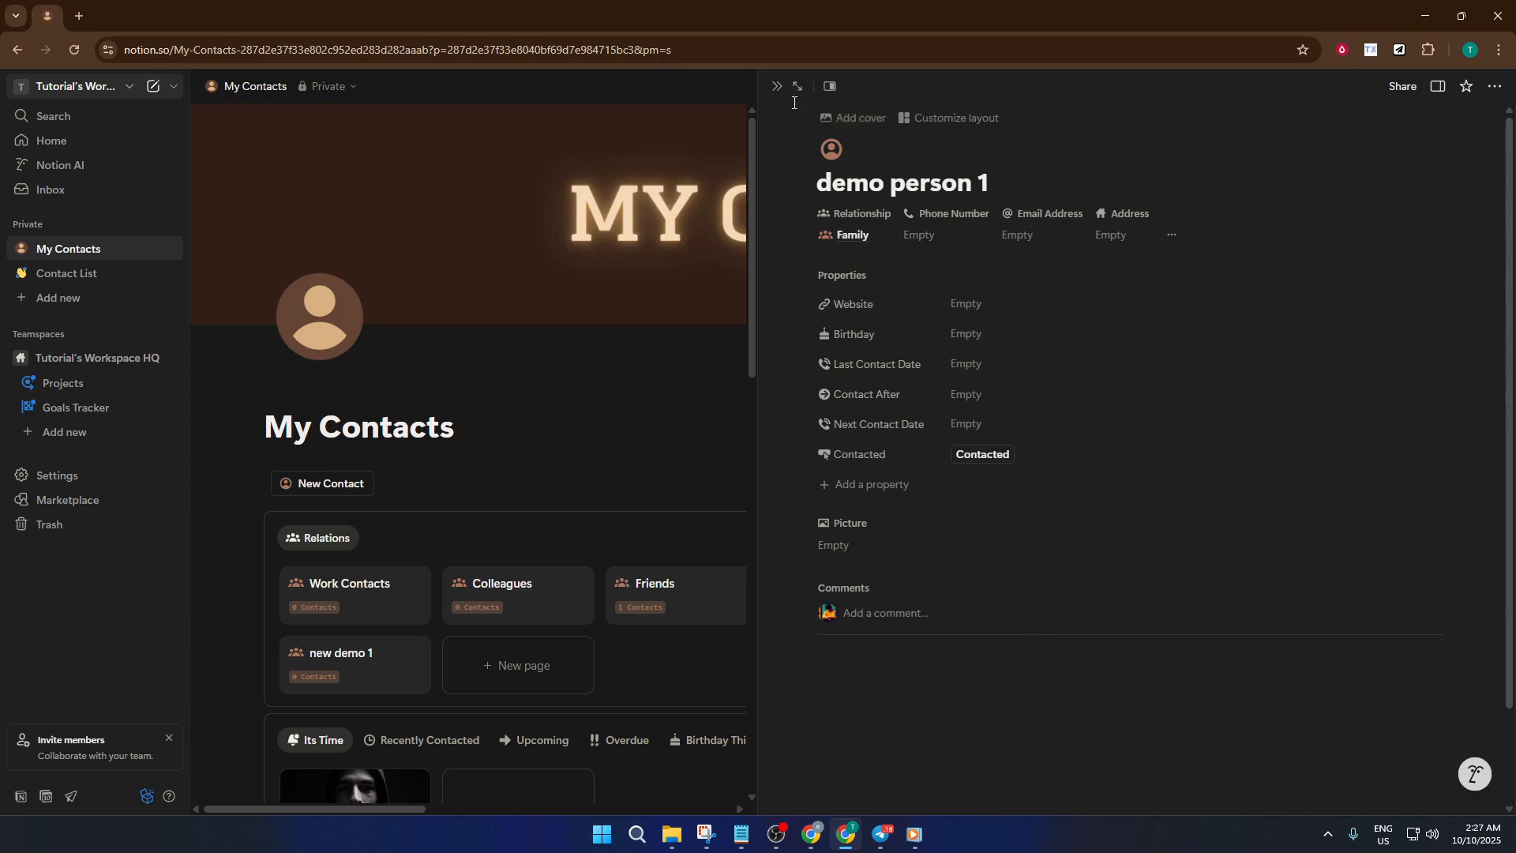
{"action": "left_click", "coordinate": [777, 92]}
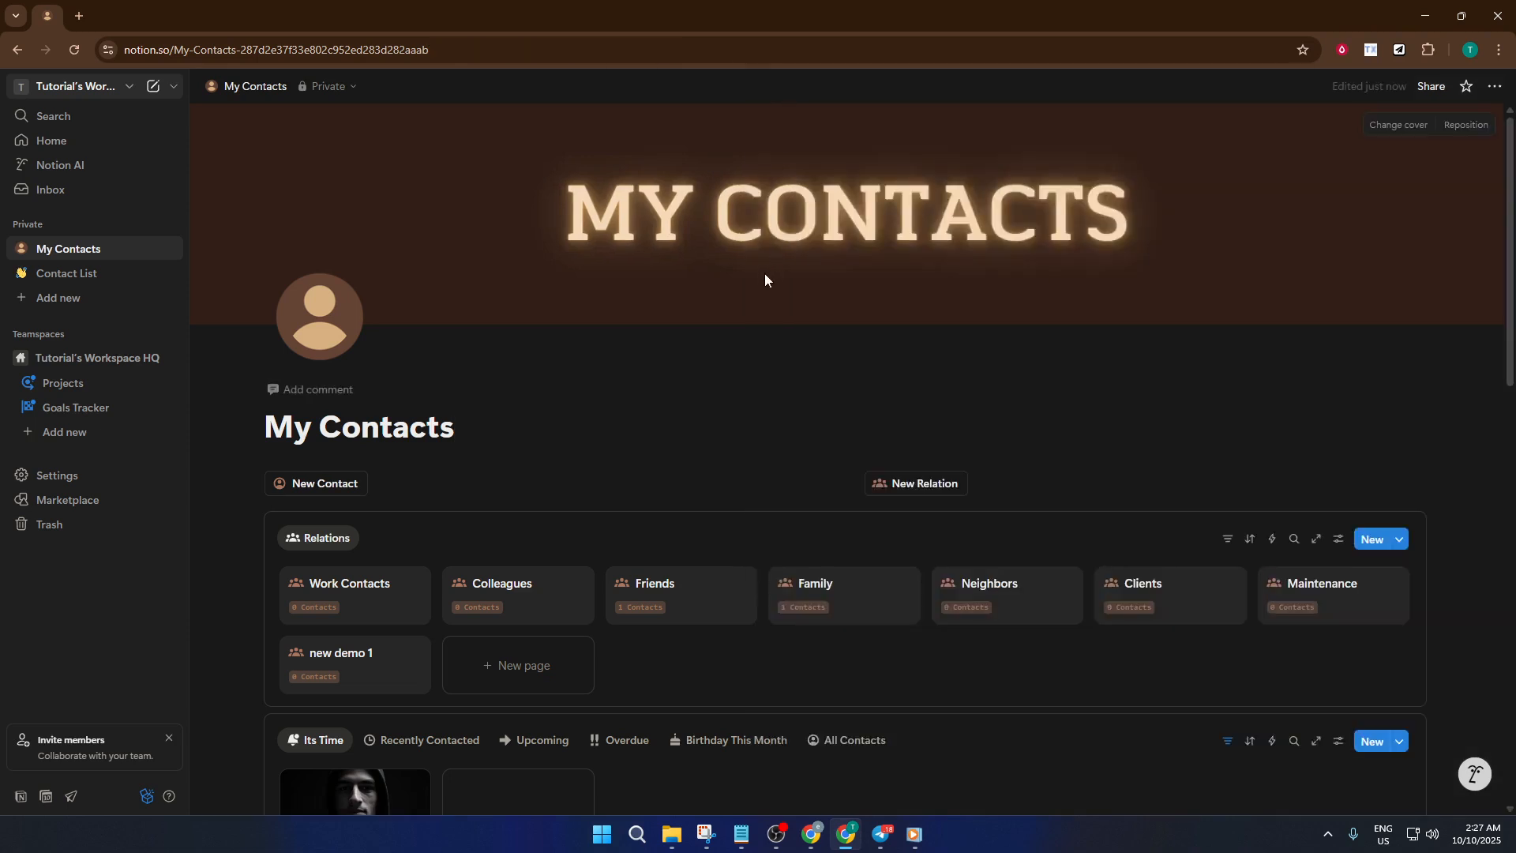
Delete the callout with the Its Time contact views below Relations and the template creator's photo further down.
{"action": "scroll", "coordinate": [764, 274], "scroll_direction": "down", "scroll_amount": 2}
{"action": "scroll", "coordinate": [763, 284], "scroll_direction": "down", "scroll_amount": 1}
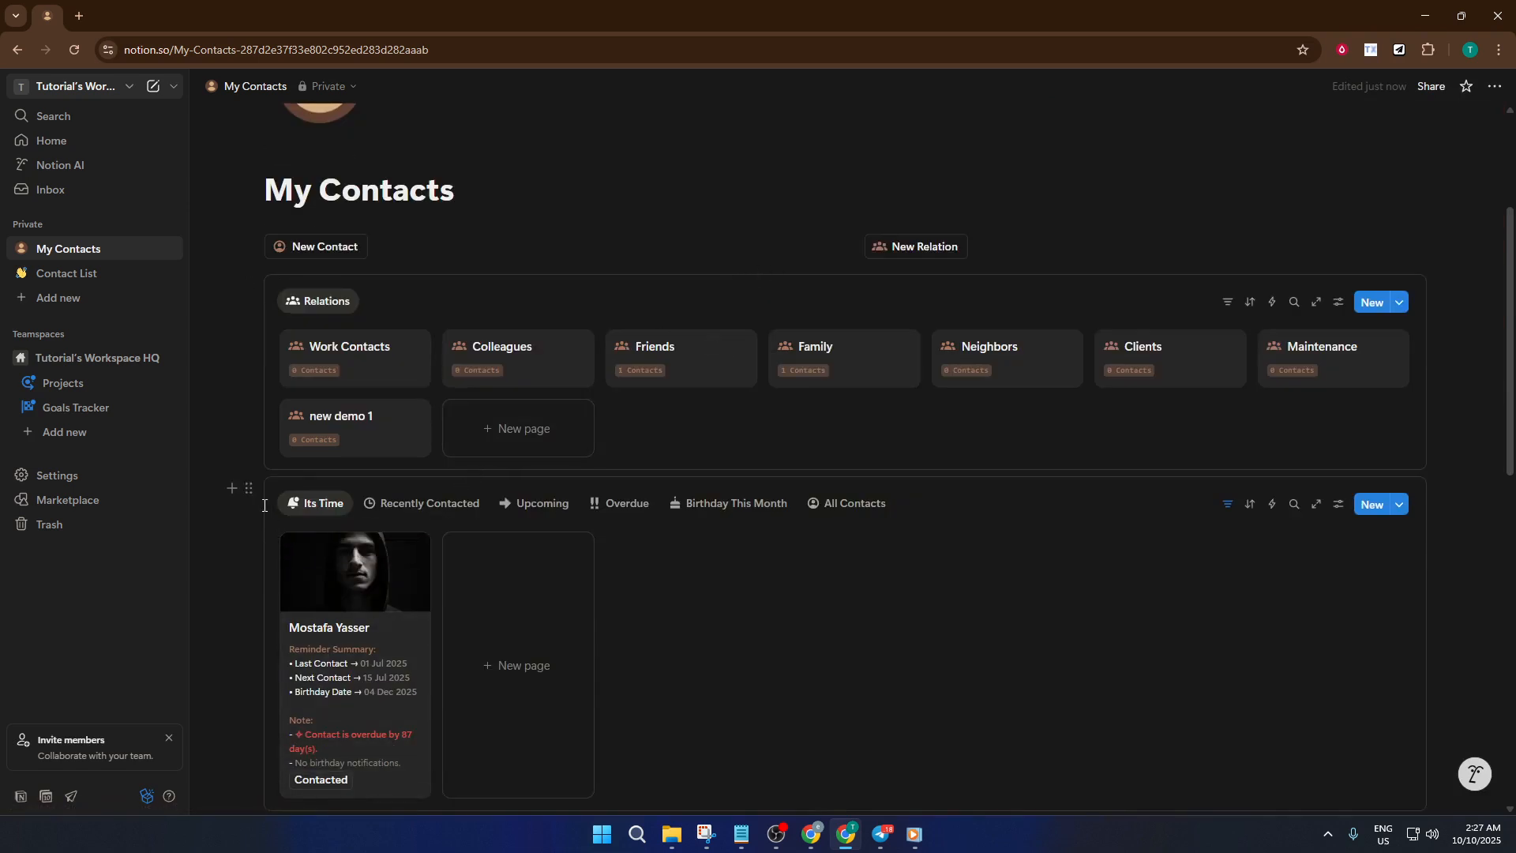
{"action": "left_click", "coordinate": [250, 490]}
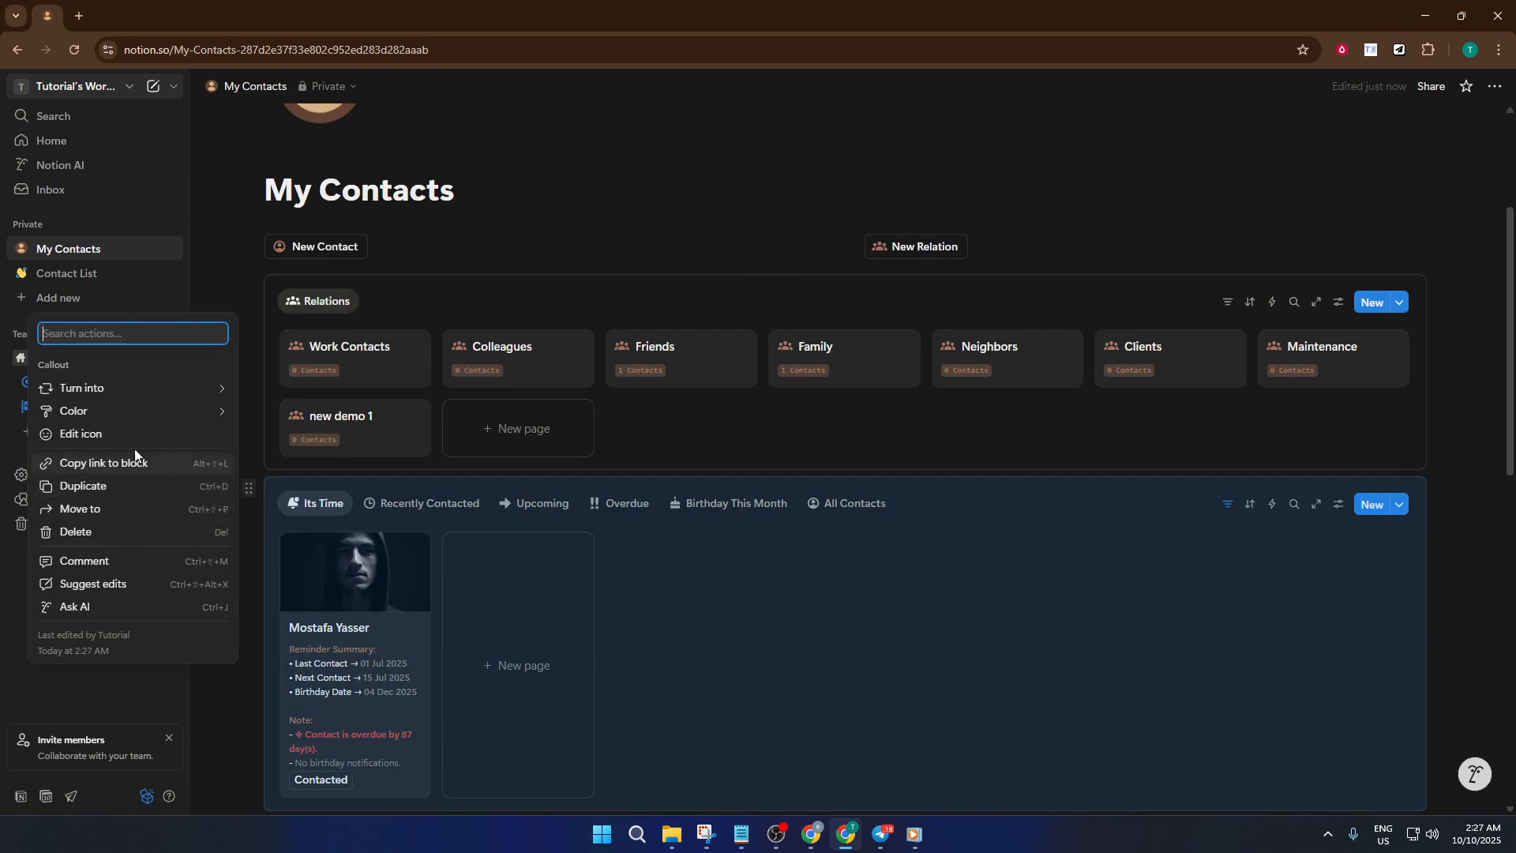
{"action": "left_click", "coordinate": [115, 532]}
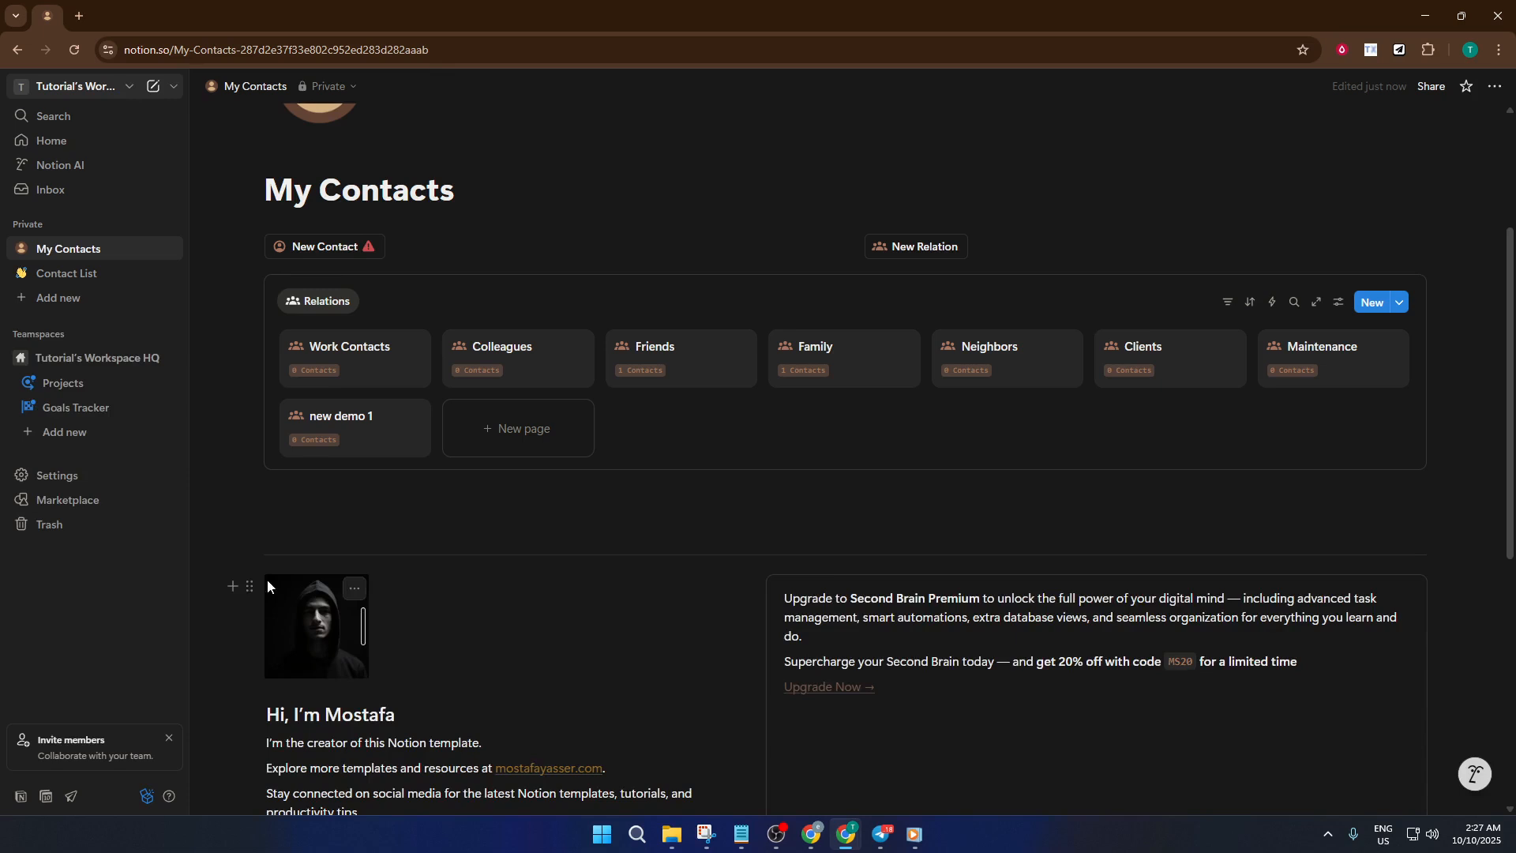
{"action": "left_click", "coordinate": [249, 586]}
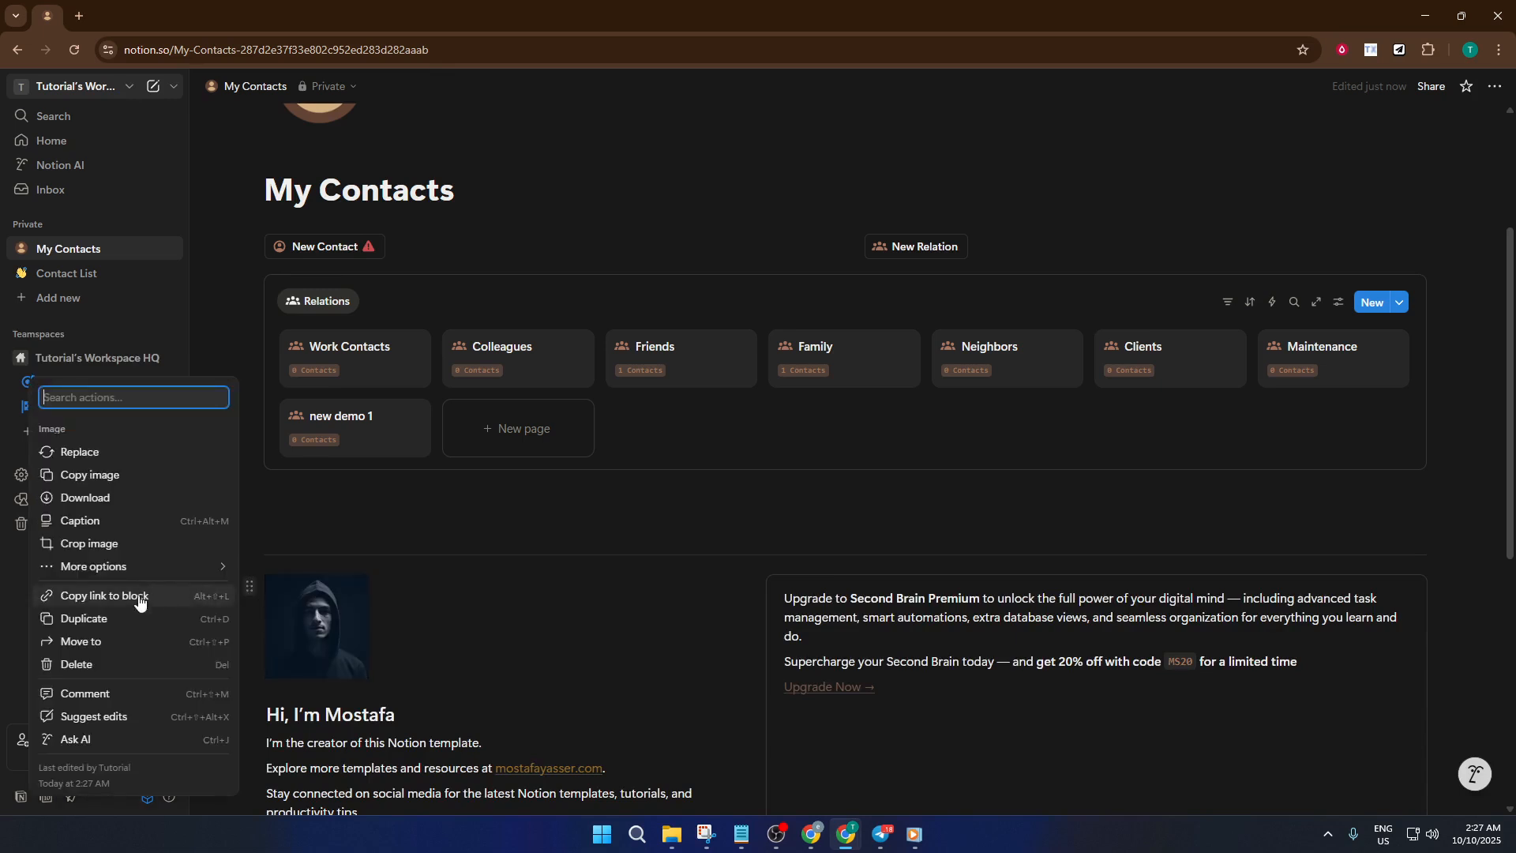
{"action": "left_click", "coordinate": [135, 665]}
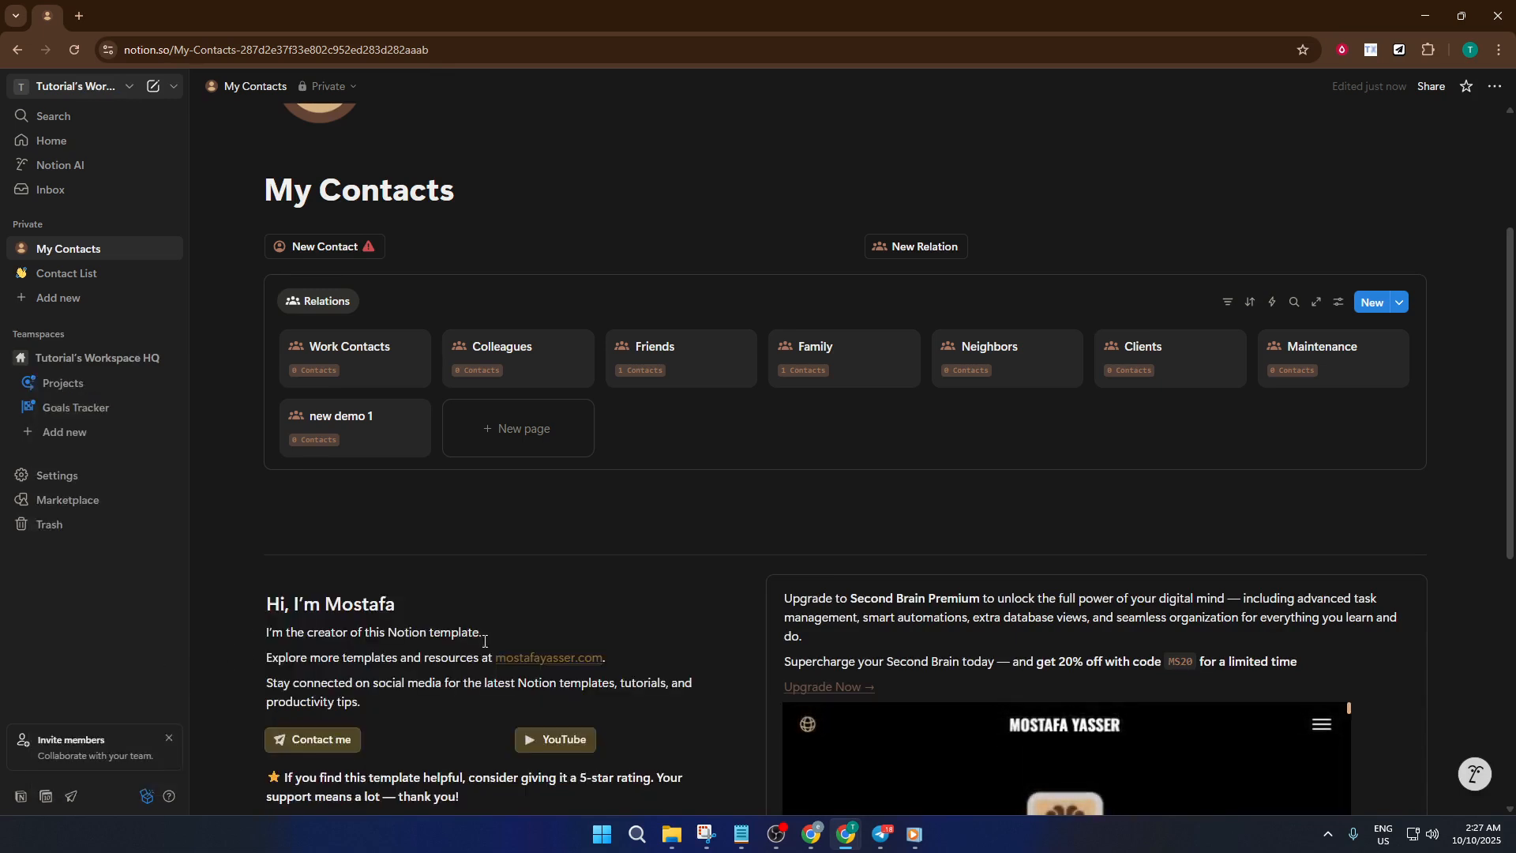